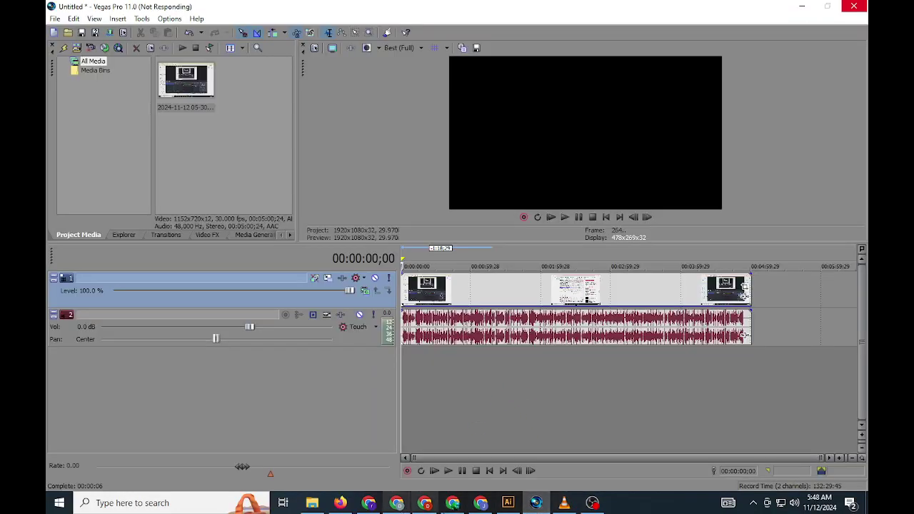
Switch to Adobe Illustrator, clear the map selection and dock the Color panel back in the collapsed panel column.
click(530, 507)
click(508, 503)
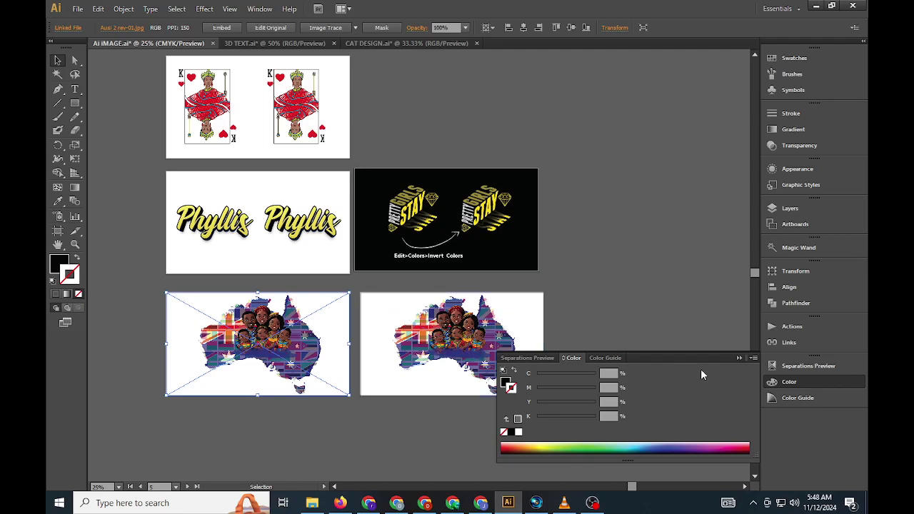
drag(739, 362, 742, 366)
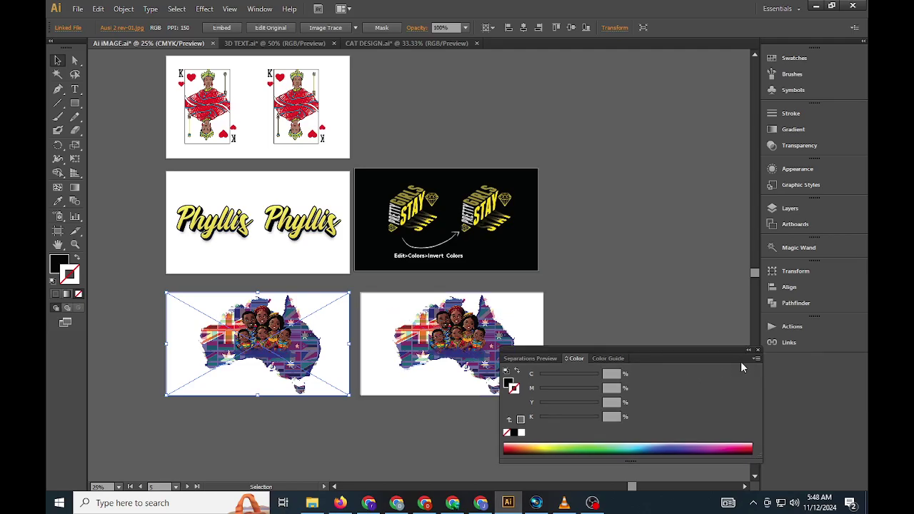
click(618, 272)
scroll(539, 273, up, 3)
drag(476, 203, 394, 149)
scroll(429, 172, down, 2)
drag(719, 346, 814, 367)
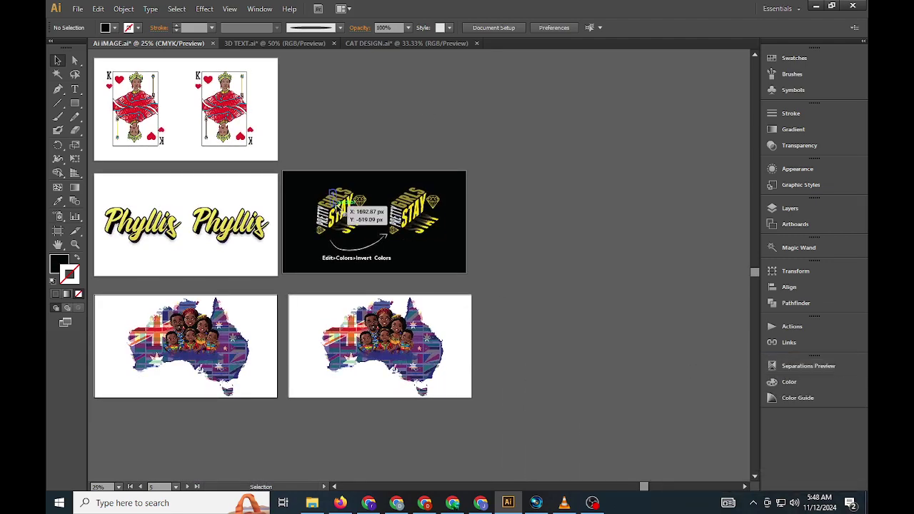
Select all parts of the left cat drawing on the top artboard.
click(335, 202)
drag(516, 229, 629, 334)
click(265, 107)
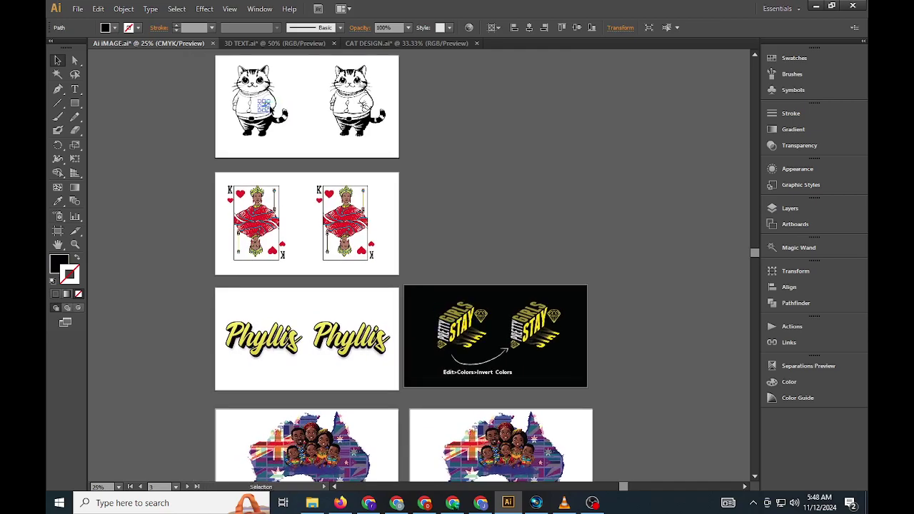
click(228, 86)
click(296, 160)
click(314, 137)
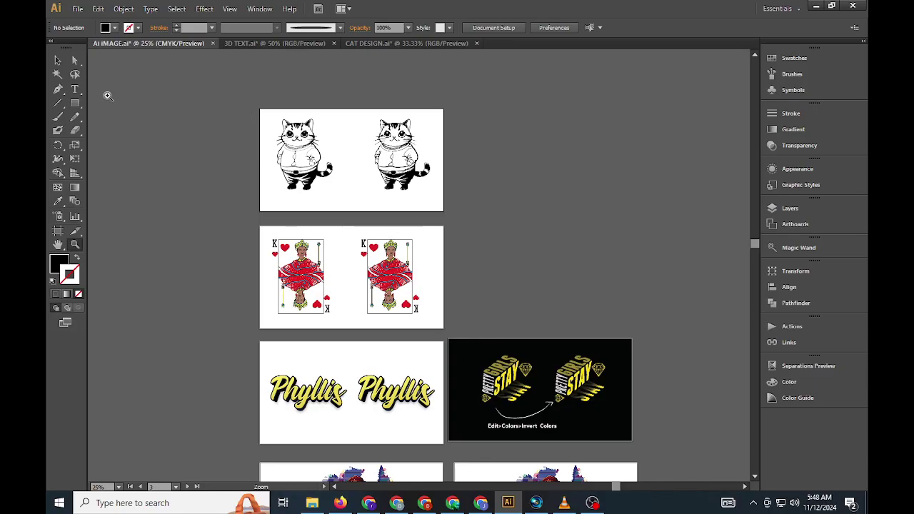
click(58, 60)
drag(202, 104, 341, 217)
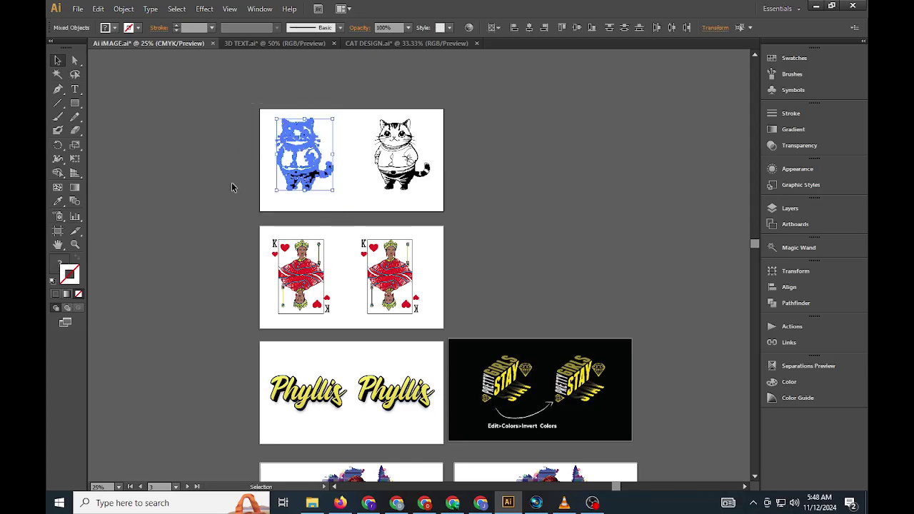
click(75, 243)
drag(202, 120, 510, 229)
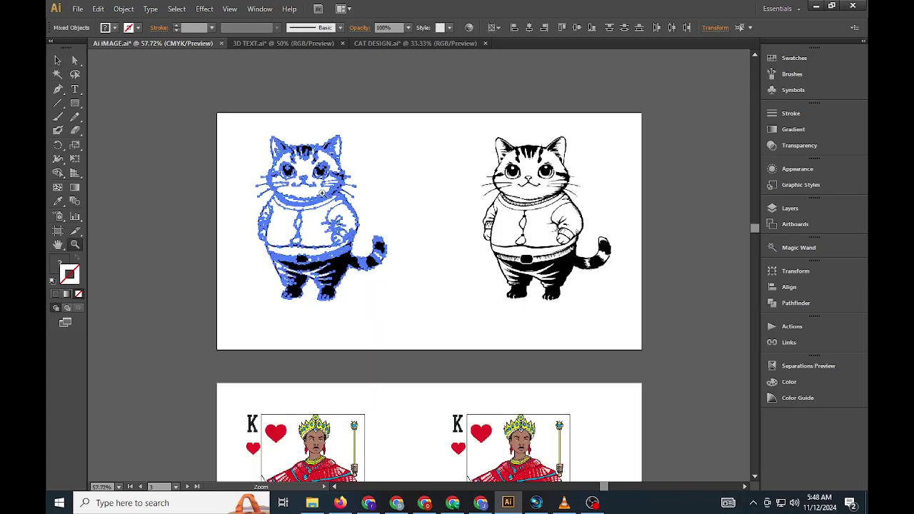
Try to reshape the left cat by pulling an anchor point beside its cheek outward with Direct Selection, and undo it.
click(75, 60)
click(272, 88)
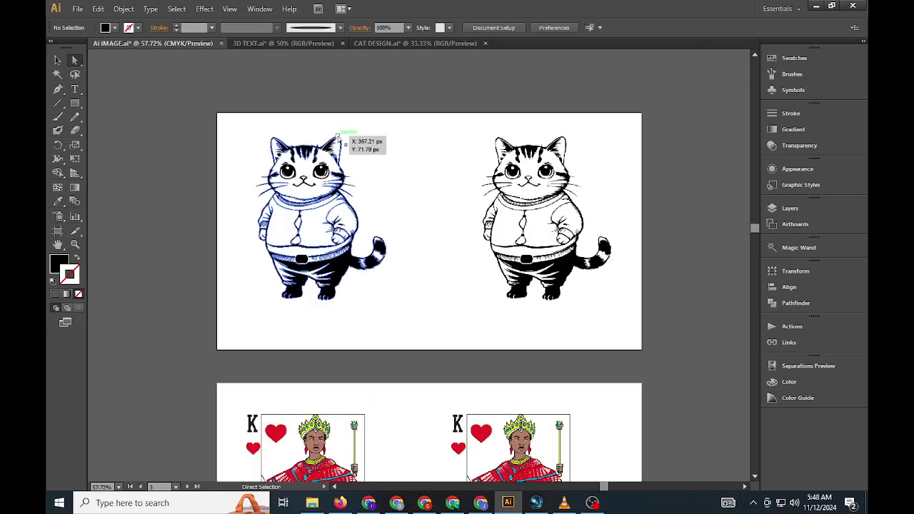
click(339, 135)
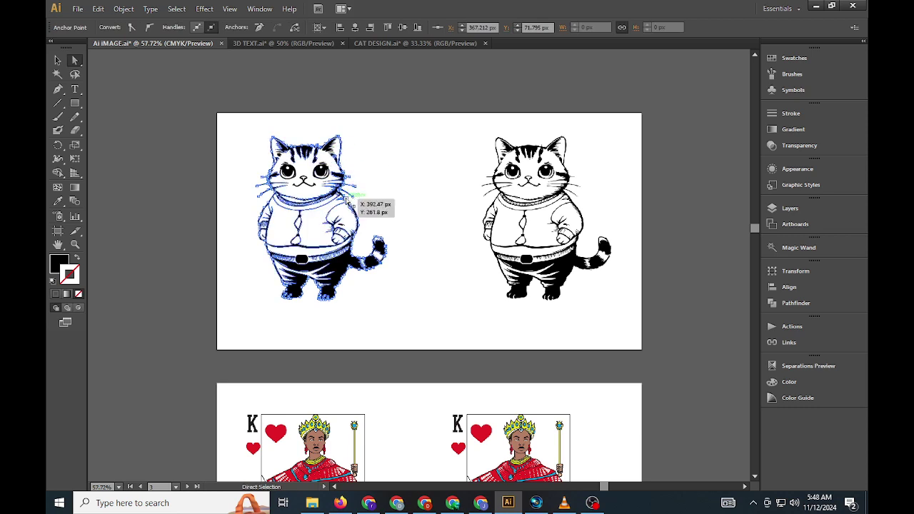
drag(349, 202, 398, 187)
click(482, 283)
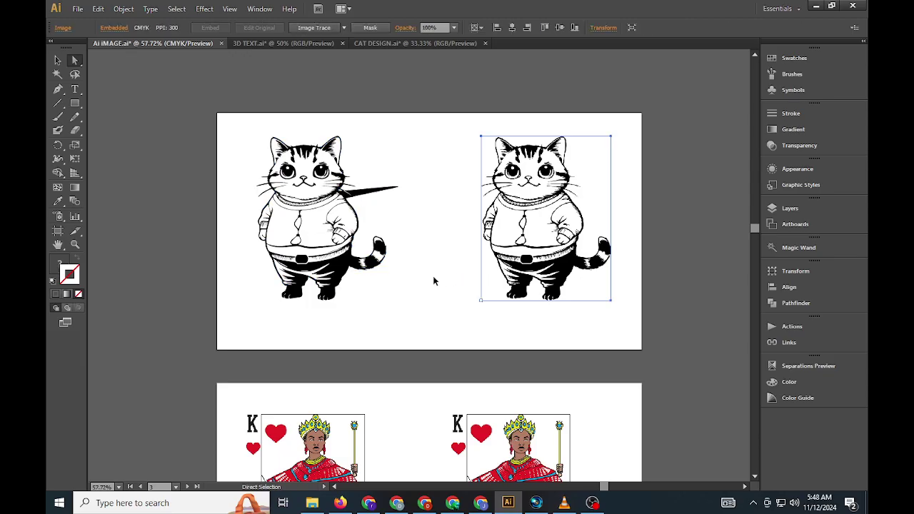
key(ctrl+z)
key(ctrl+z)
key(ctrl+z)
click(530, 253)
Add a text label reading "Vector" below the left cat and scale it up to about 82 pt.
click(75, 90)
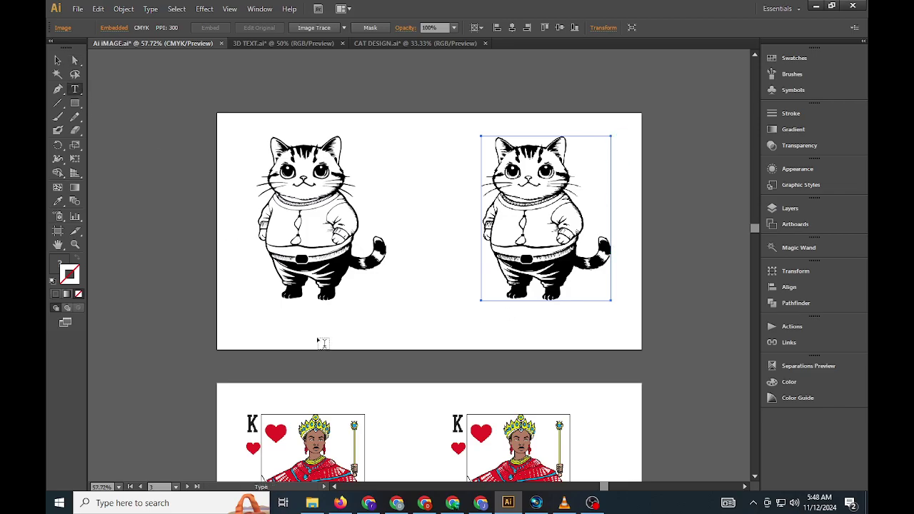
click(275, 322)
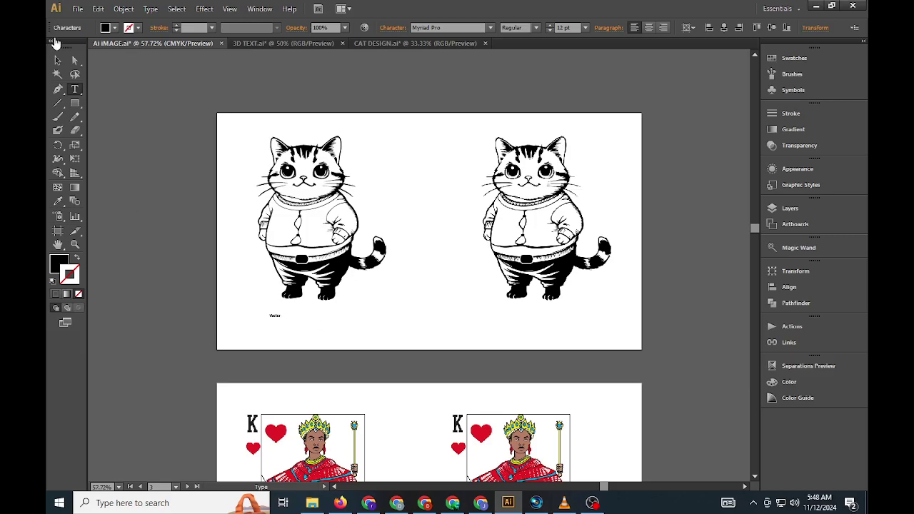
click(58, 60)
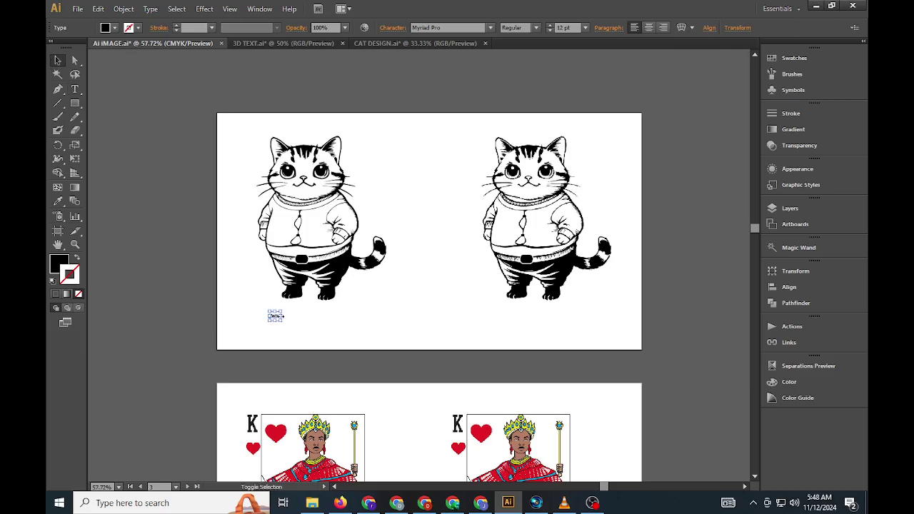
drag(282, 315, 320, 340)
click(354, 322)
key(t)
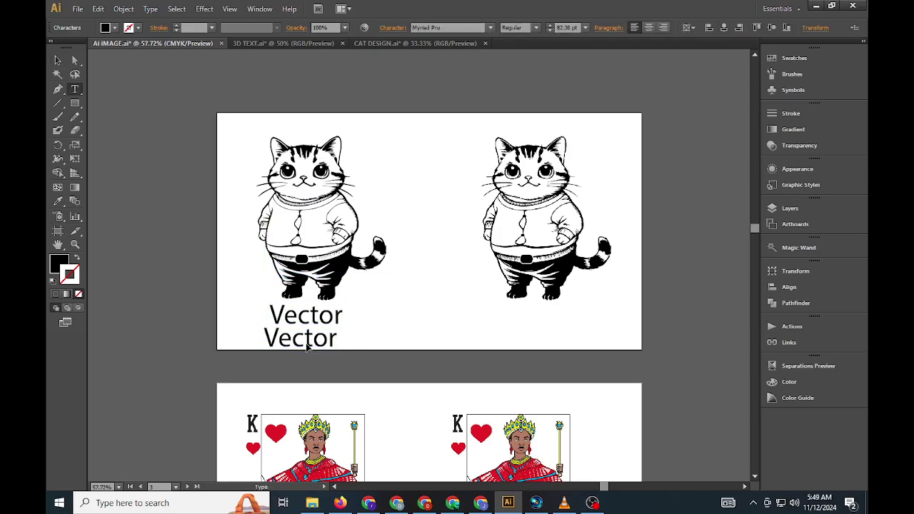
double_click(310, 341)
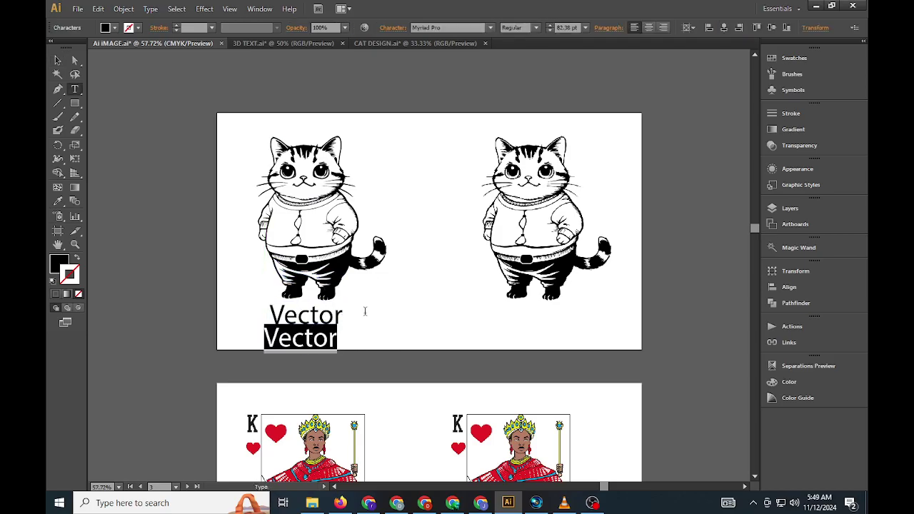
key(BackSpace)
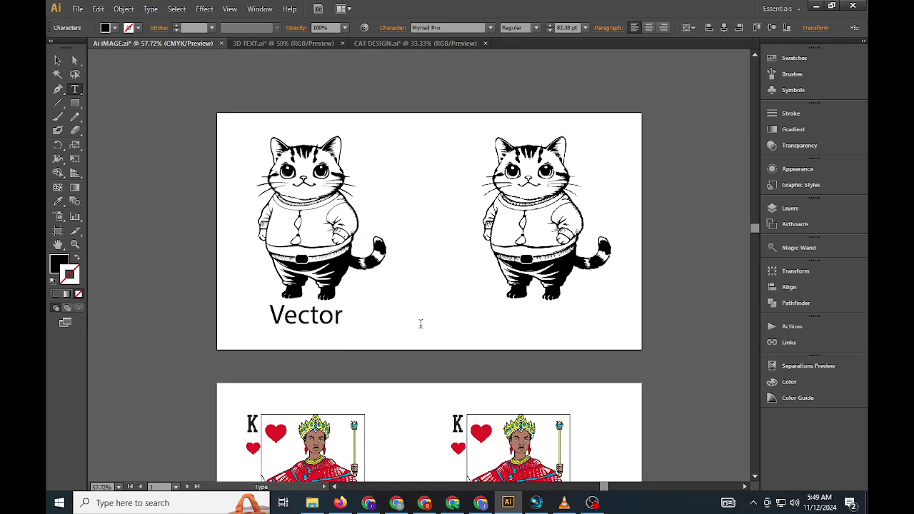
Duplicate the "Vector" label beneath the right cat and change the copy's text to "Raster".
click(57, 60)
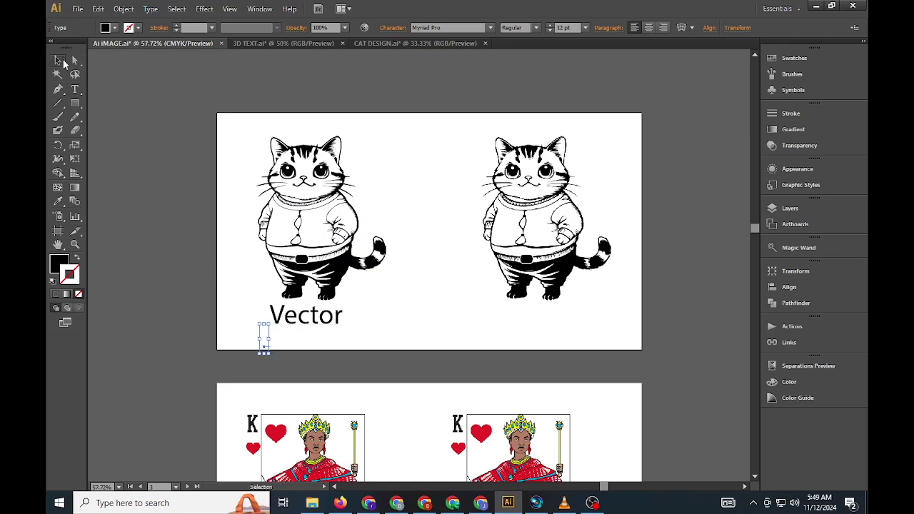
drag(337, 331, 565, 346)
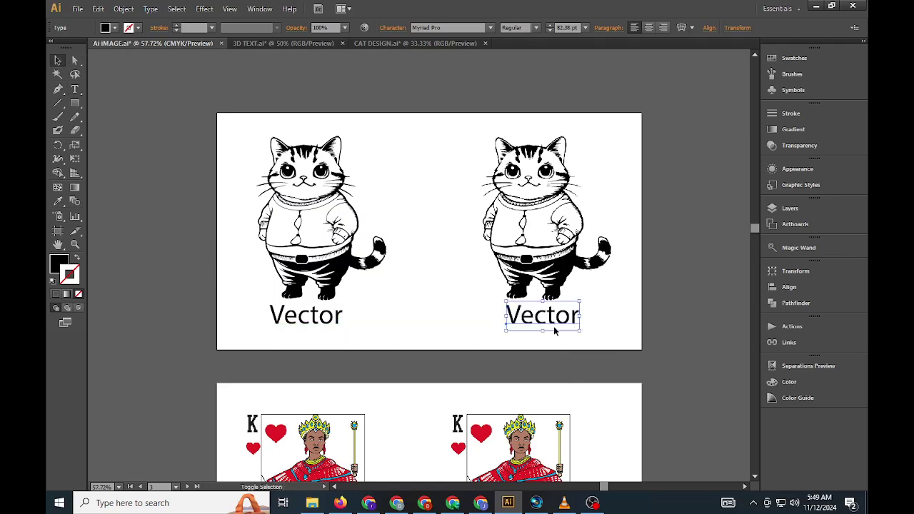
double_click(551, 321)
key(ctrl+a)
text(Ra)
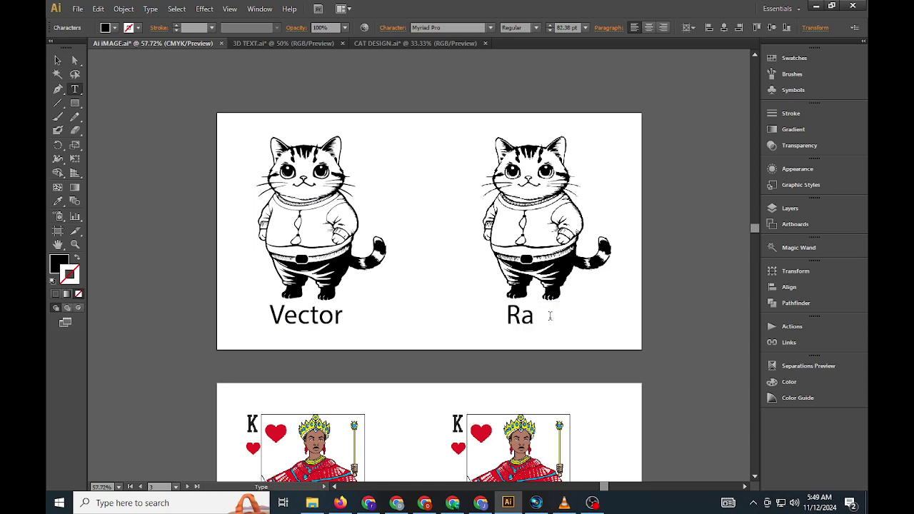
text(sye)
key(Escape)
Enlarge the right cat image well beyond its artboard, inspect its edges at pixel level, and undo the enlargement.
click(546, 181)
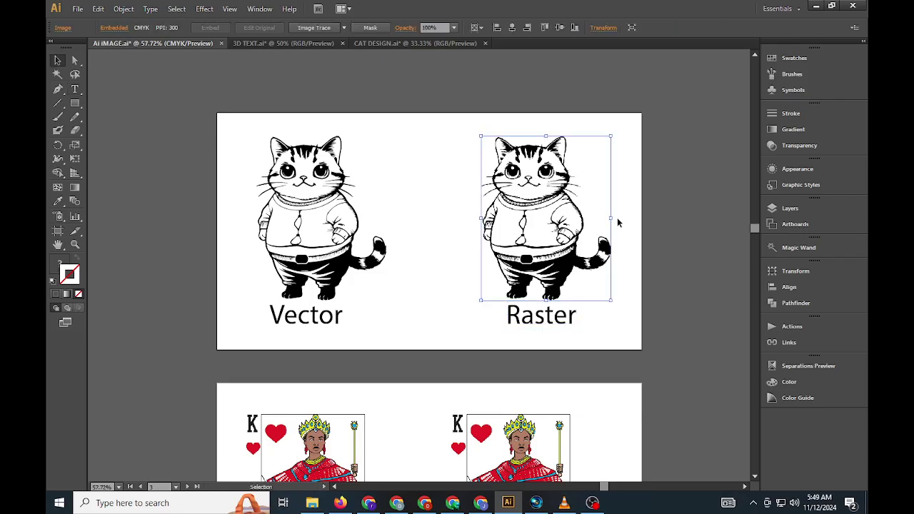
drag(609, 218, 668, 251)
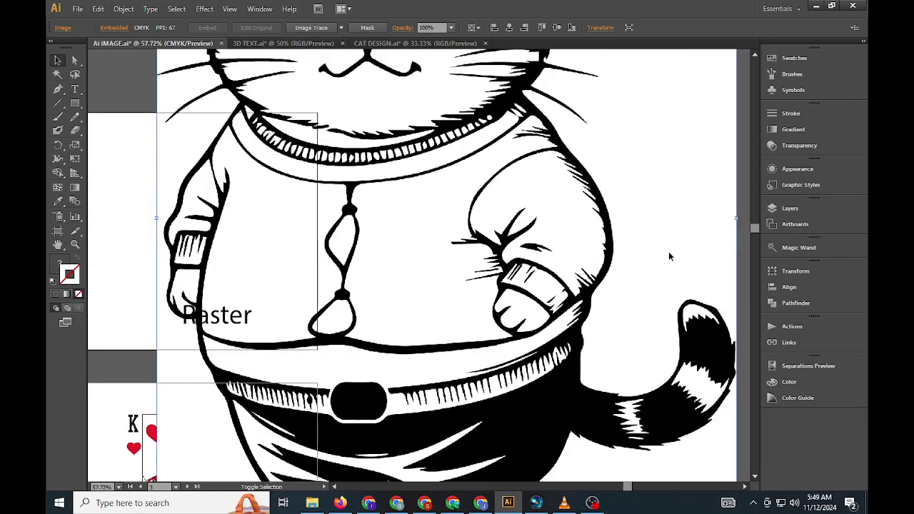
click(75, 245)
drag(262, 113, 412, 265)
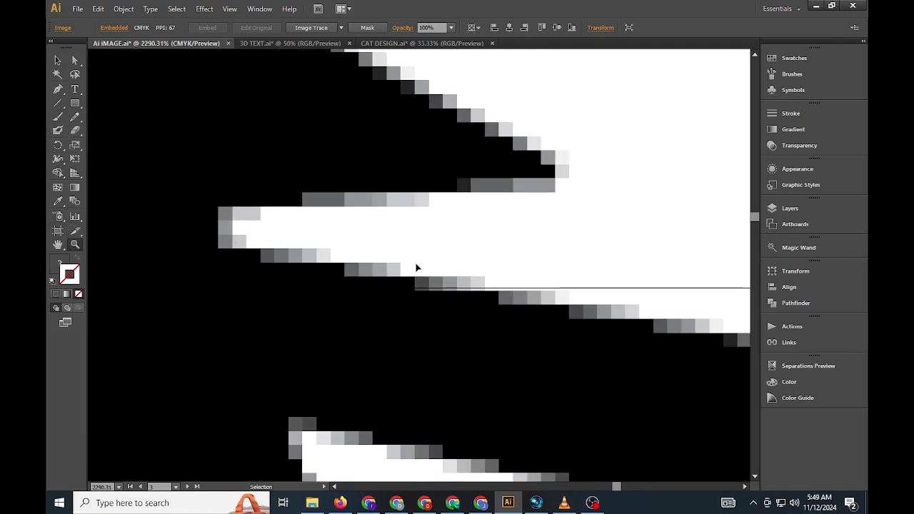
key(ctrl+0)
Enlarge the left vector cat, inspect the sharpness of its outlines at high magnification, and undo the enlargement.
click(58, 62)
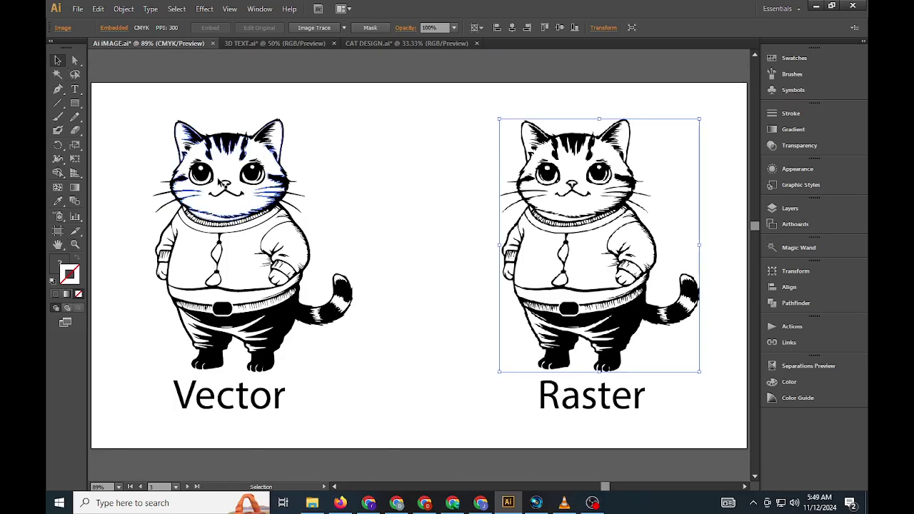
click(243, 161)
drag(352, 246, 500, 254)
click(75, 244)
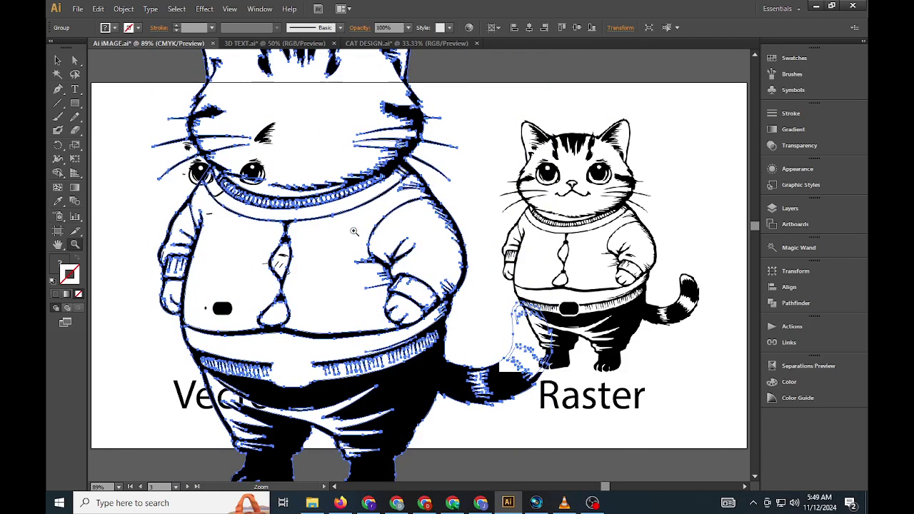
drag(358, 235, 404, 279)
drag(343, 261, 485, 416)
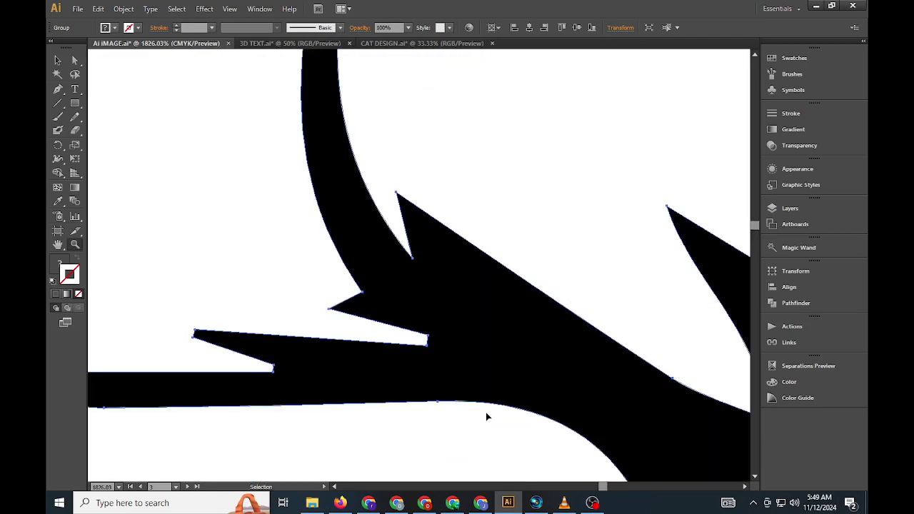
key(ctrl+0)
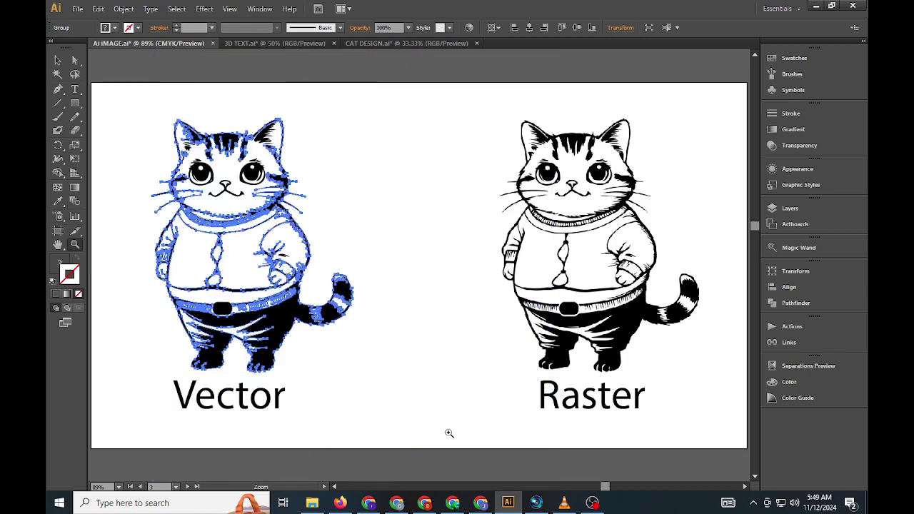
Clear the cat selection and look over the lower artboards with the lettering, inverted-colors design and Australia map.
alt+click(481, 308)
alt+click(480, 305)
alt+click(457, 272)
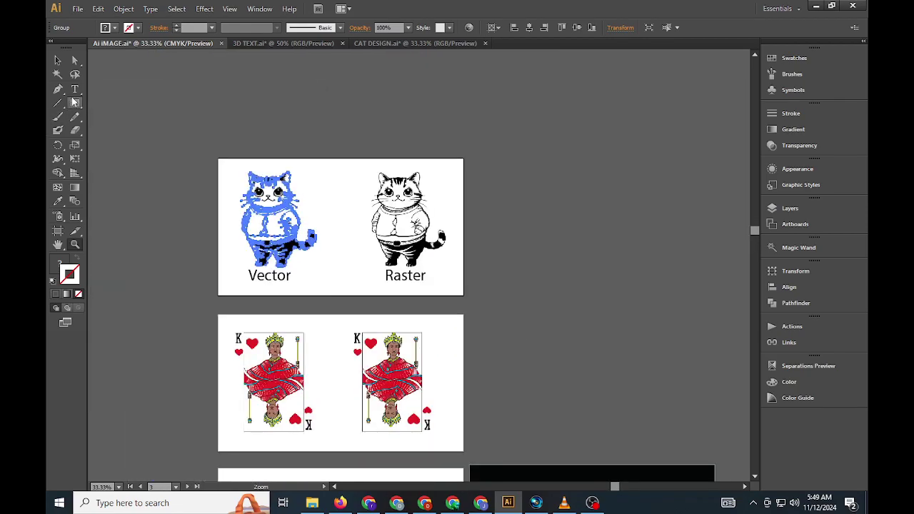
click(75, 89)
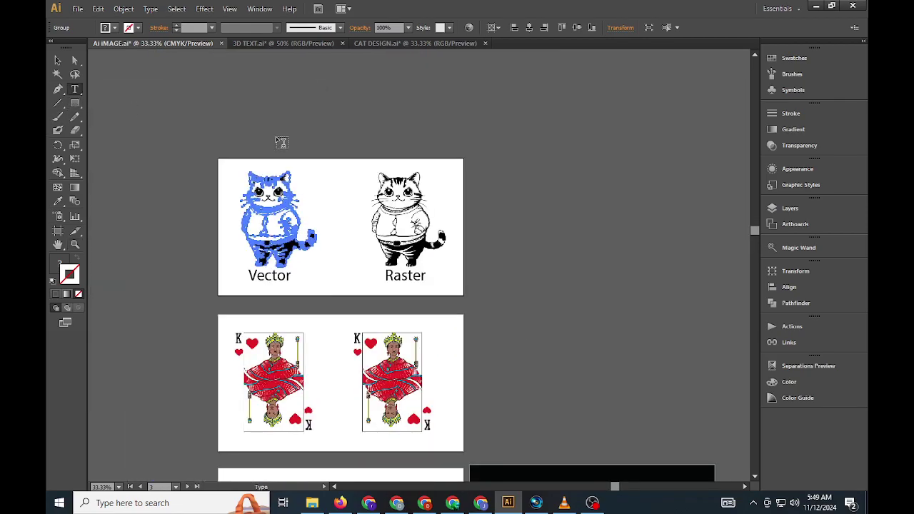
click(310, 215)
ctrl+click(289, 220)
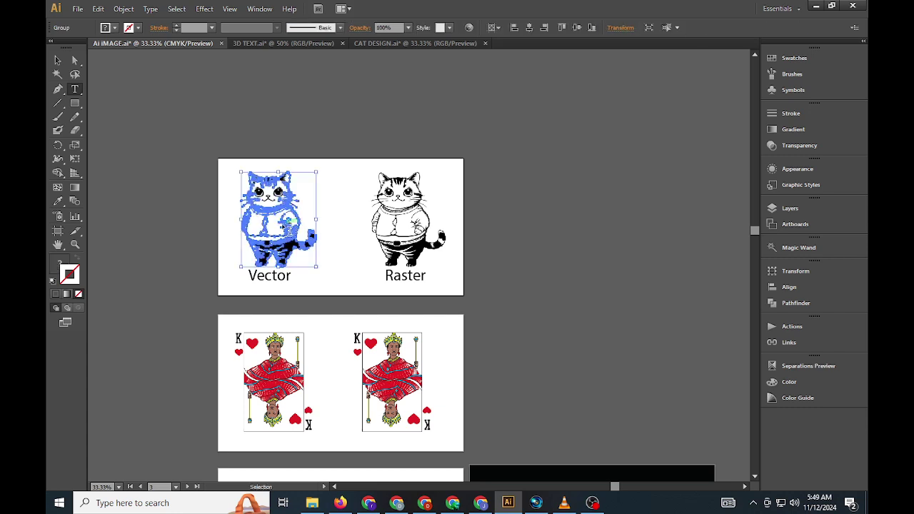
click(58, 61)
click(268, 117)
drag(565, 372, 588, 150)
drag(570, 306, 475, 151)
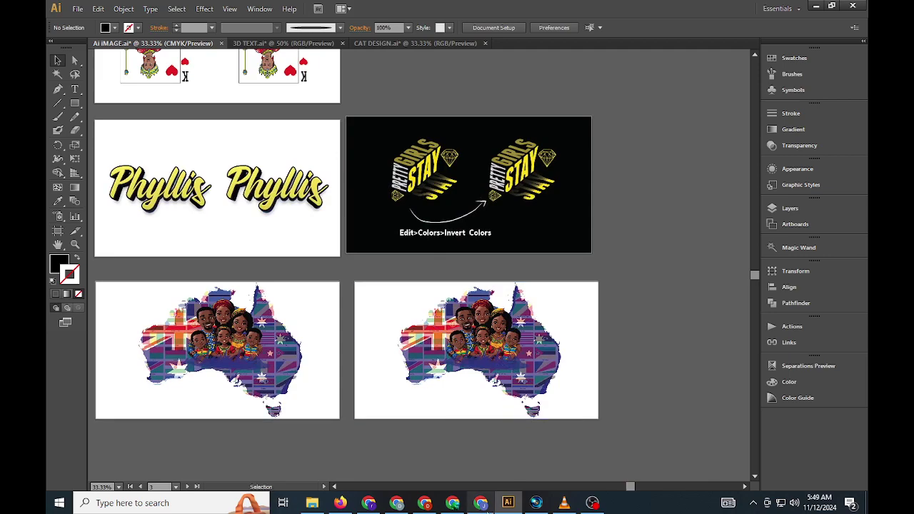
Switch to VLC media player, jump the recording to 01:00, and minimize the player.
click(564, 503)
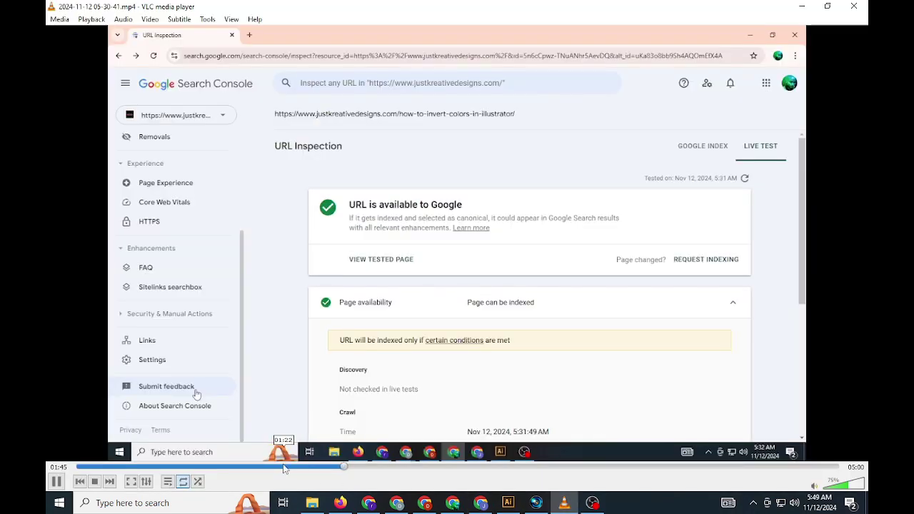
click(229, 467)
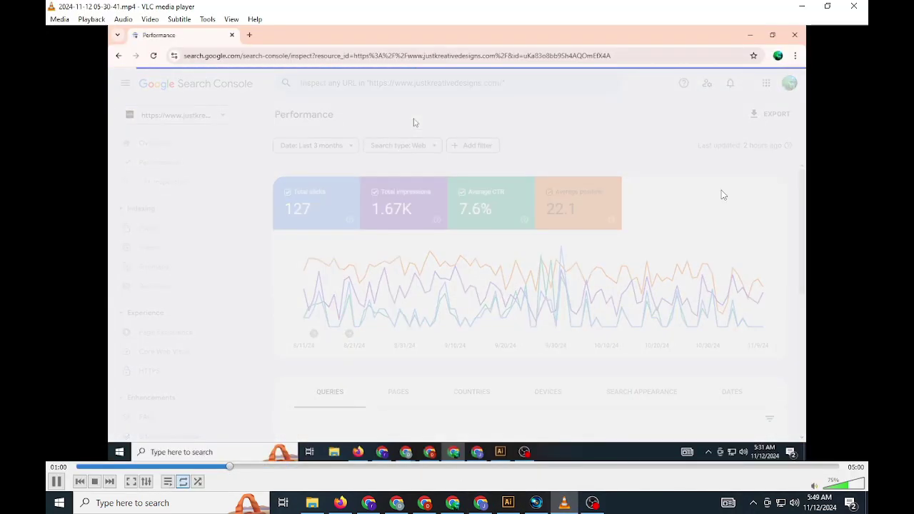
click(802, 5)
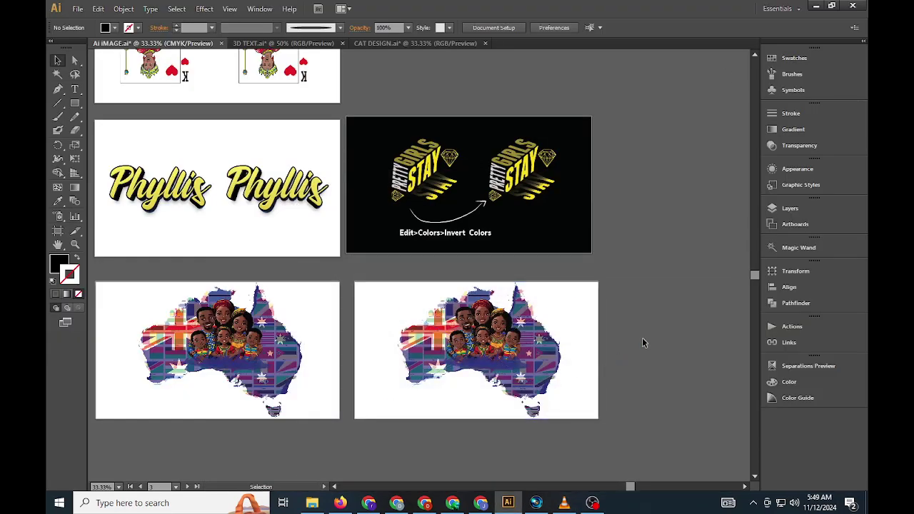
Invert the colors of the right copy of the PRETTY GIRLS STAY design, including its diamonds, and clear the selection.
click(404, 175)
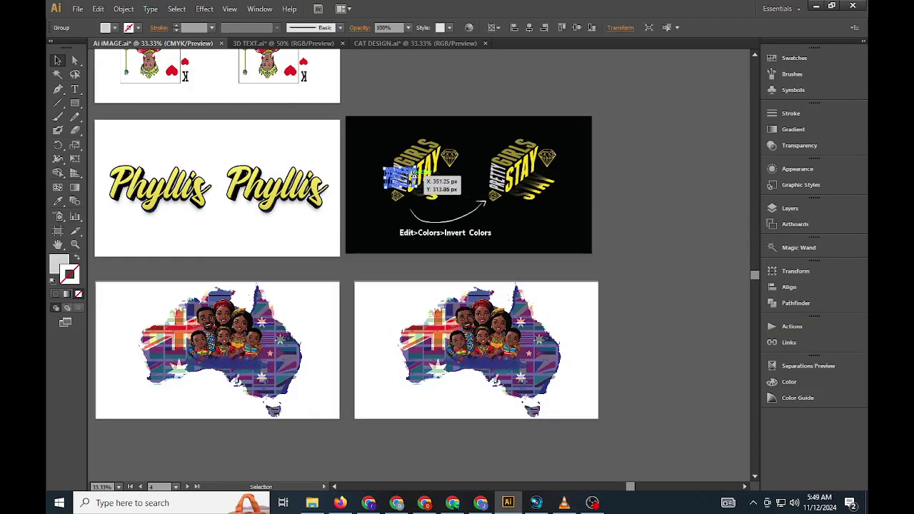
click(363, 205)
key(z)
drag(370, 111, 660, 302)
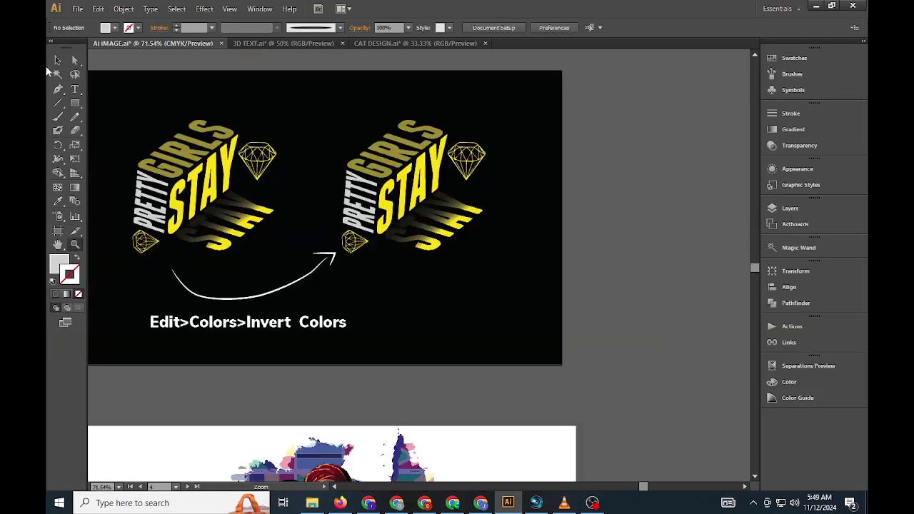
click(58, 61)
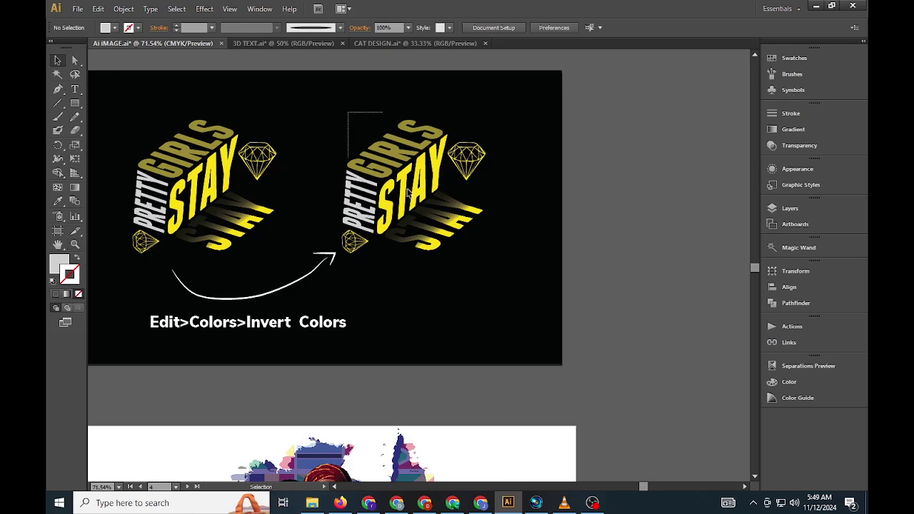
drag(408, 190, 499, 267)
click(98, 9)
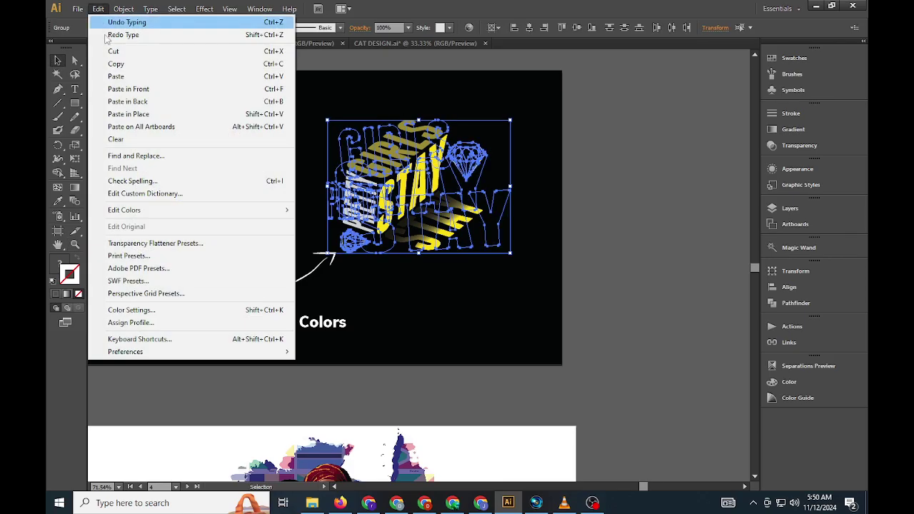
mouse_move(136, 214)
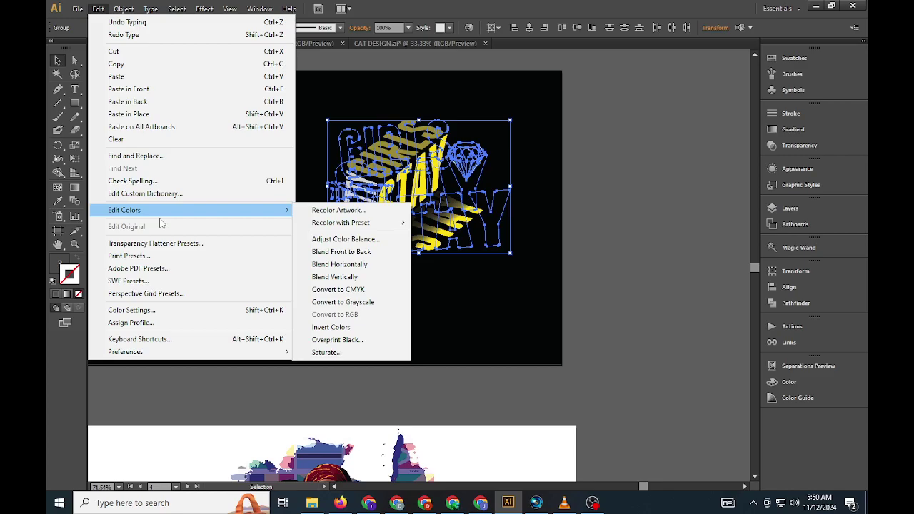
click(358, 327)
click(639, 343)
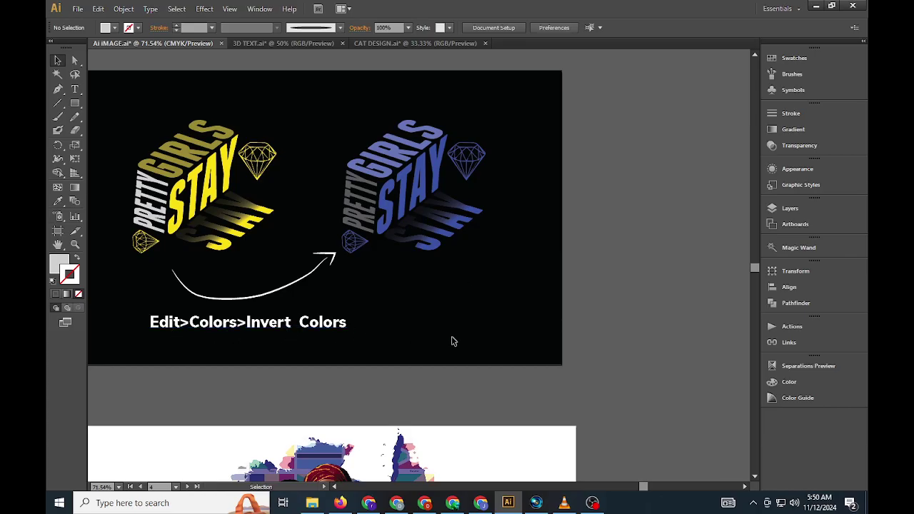
Select the linked Australia map image on the left artboard and embed it in the document.
key(z)
alt+click(373, 321)
alt+click(363, 279)
alt+click(362, 279)
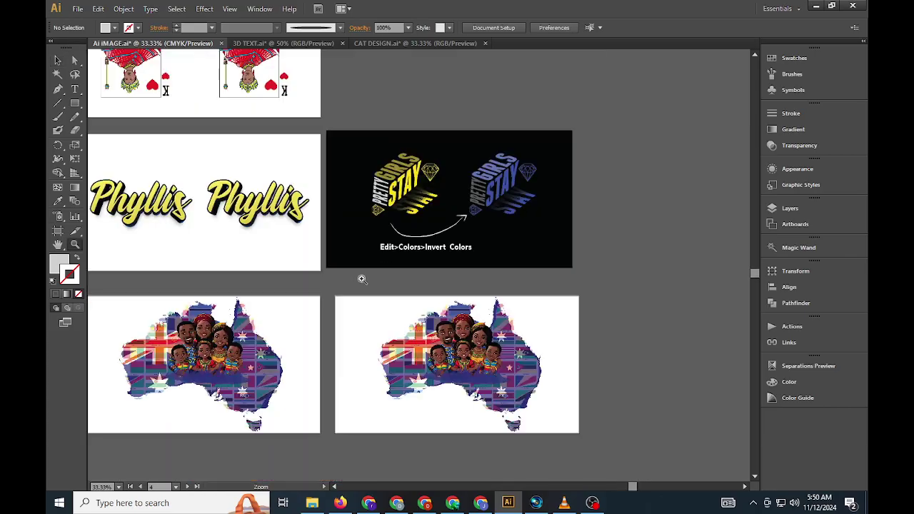
click(58, 62)
click(237, 404)
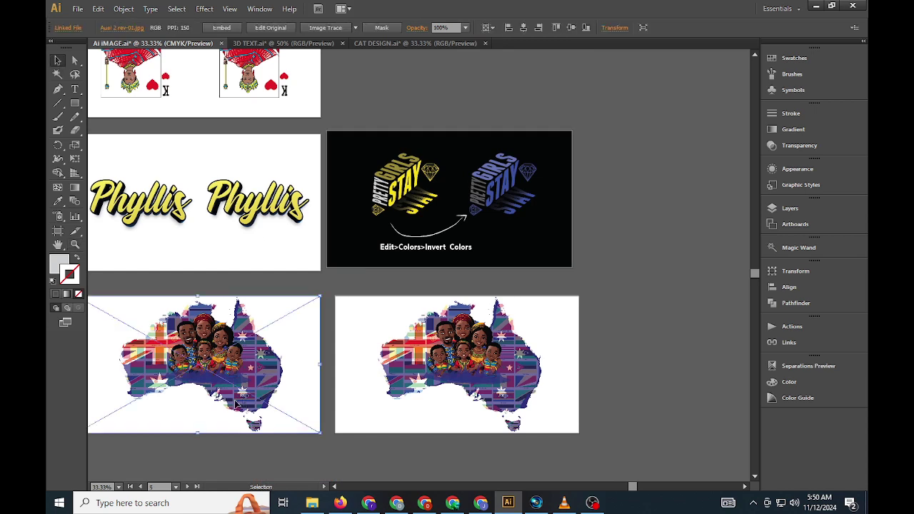
key(z)
drag(120, 291, 382, 443)
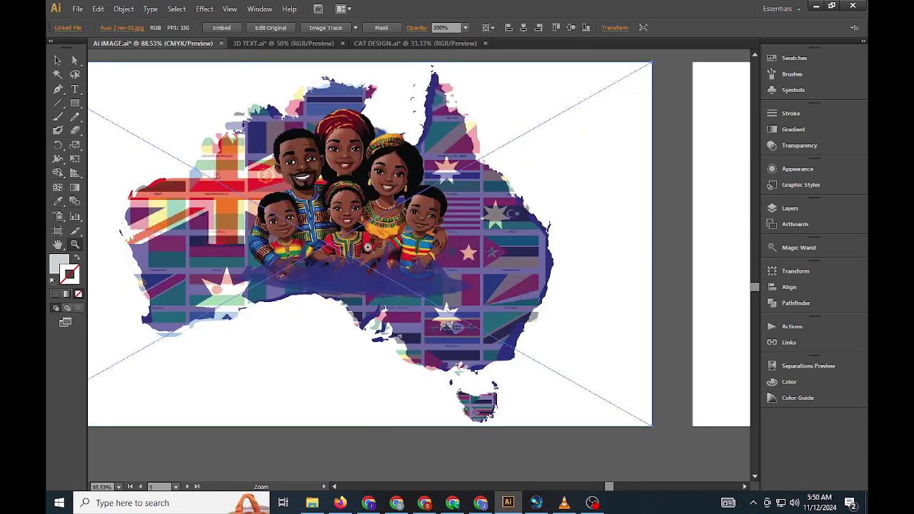
click(219, 28)
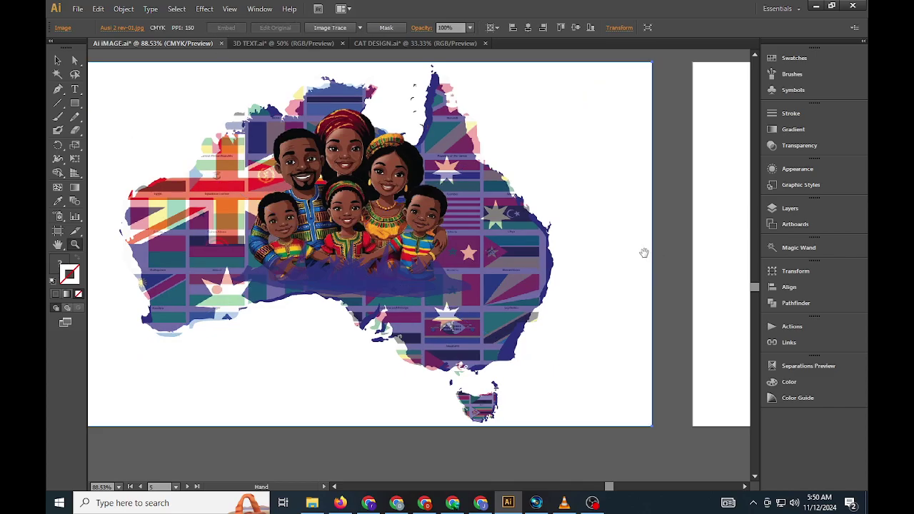
Select the Australia map image on the right artboard, show the document's links list, and embed the image from there.
drag(583, 207, 112, 215)
click(58, 61)
click(660, 292)
drag(661, 294, 514, 288)
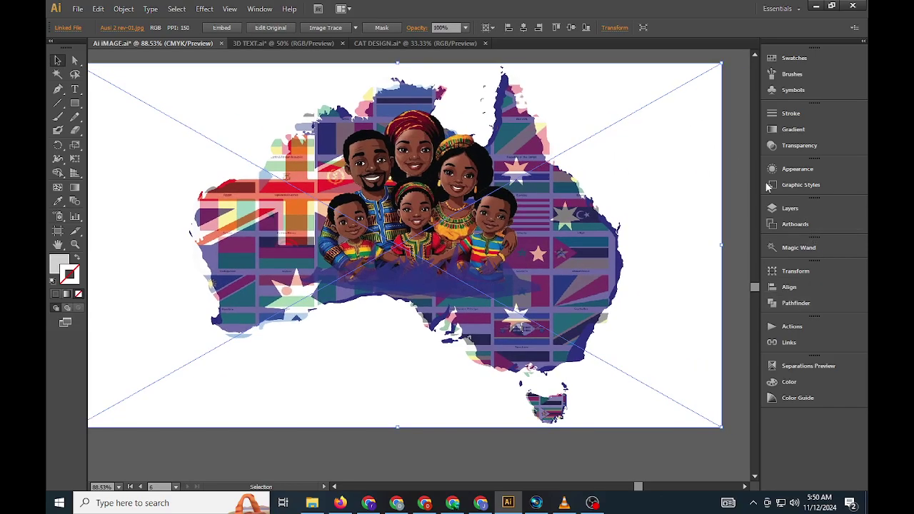
click(261, 10)
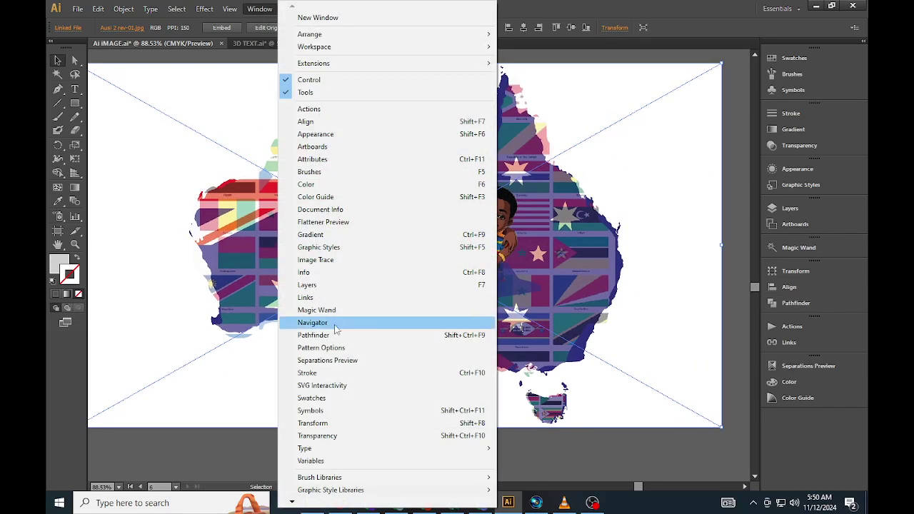
click(325, 301)
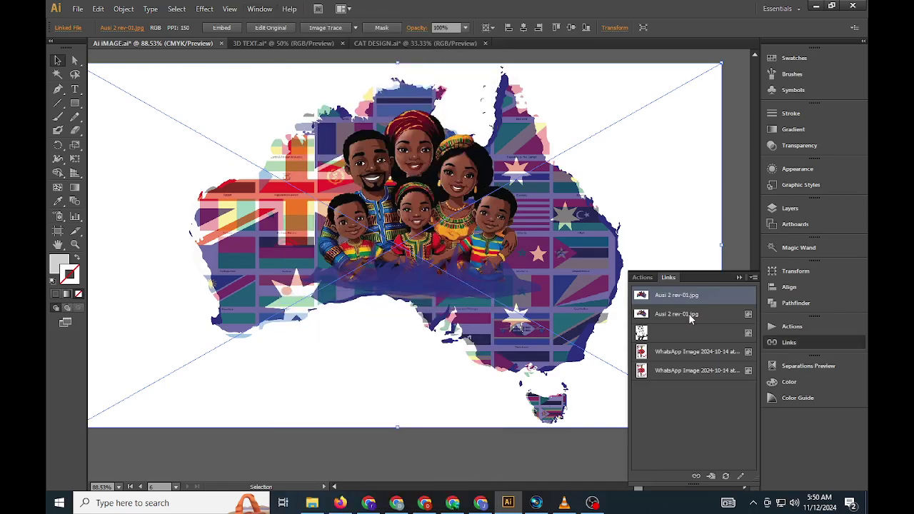
click(753, 278)
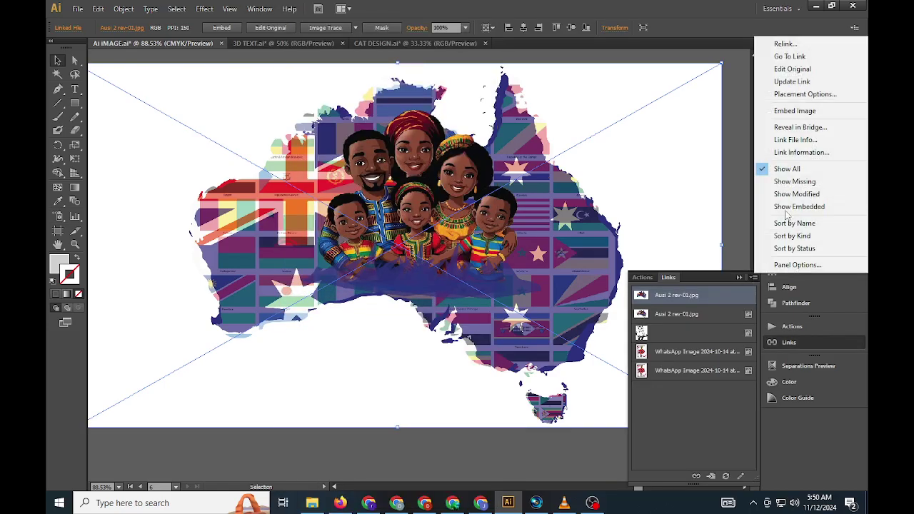
click(795, 111)
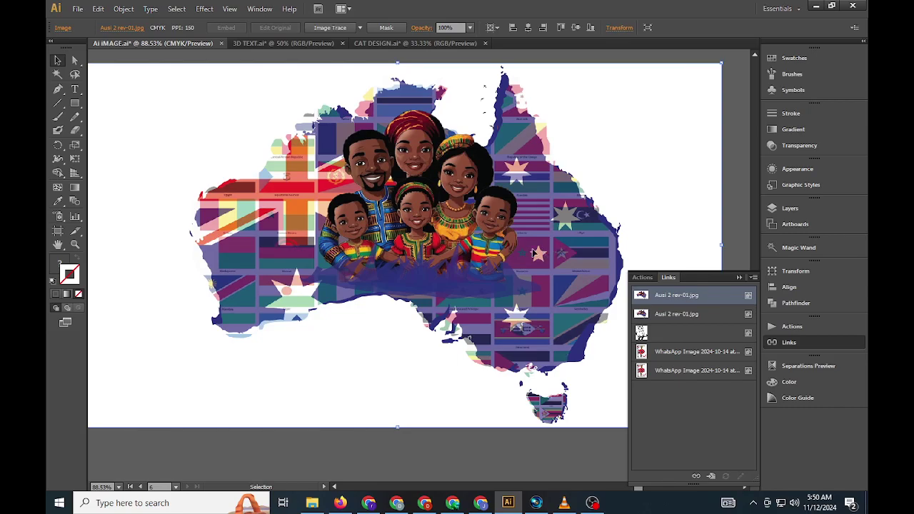
Invert the colors of the embedded Australia map image on the right artboard and deselect it.
click(97, 8)
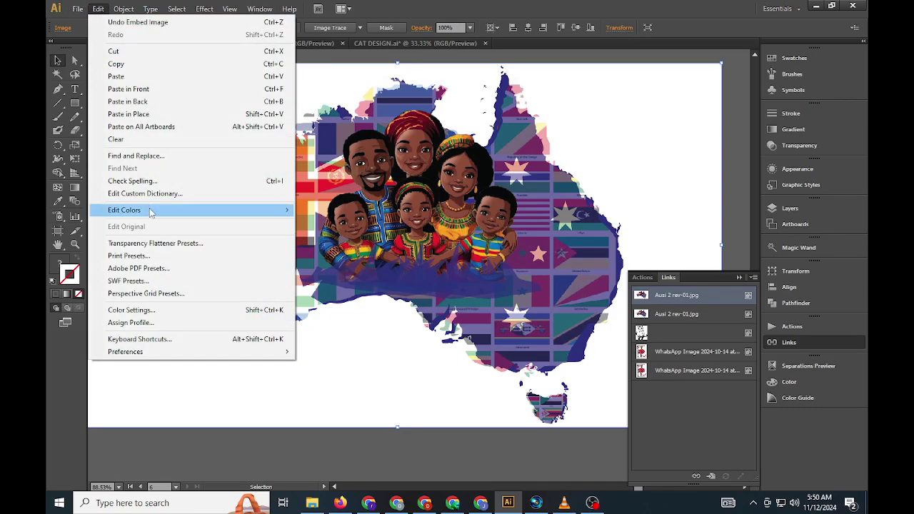
mouse_move(150, 211)
click(363, 329)
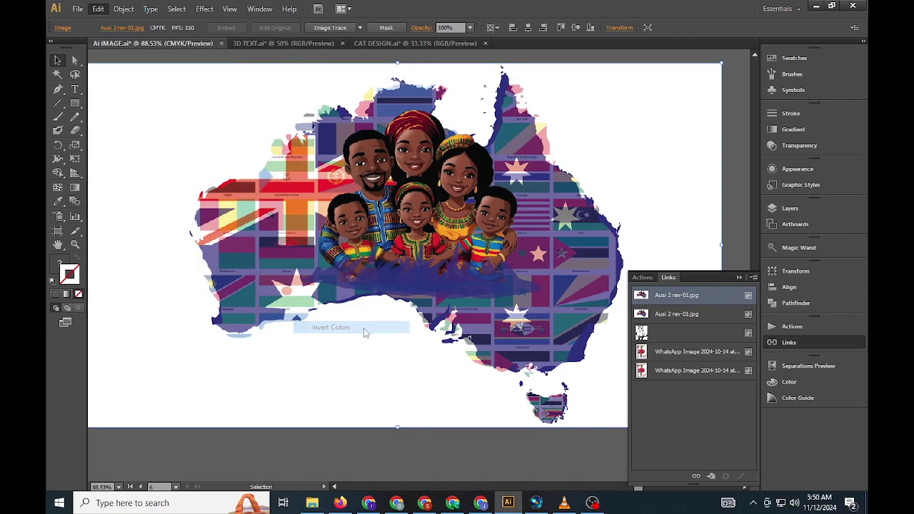
click(499, 452)
Invert the colors of the right copy of the yellow script lettering and clear the selection.
key(z)
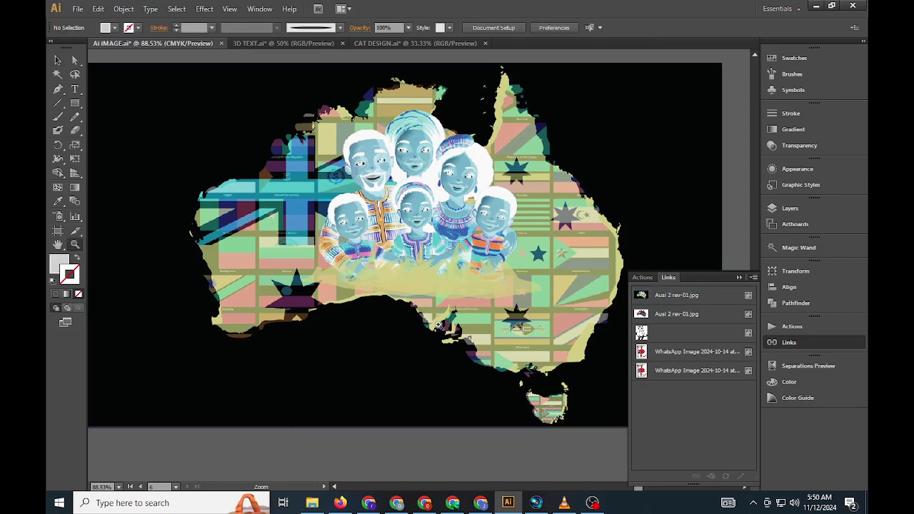
alt+click(435, 304)
alt+click(420, 223)
alt+click(420, 222)
alt+click(422, 225)
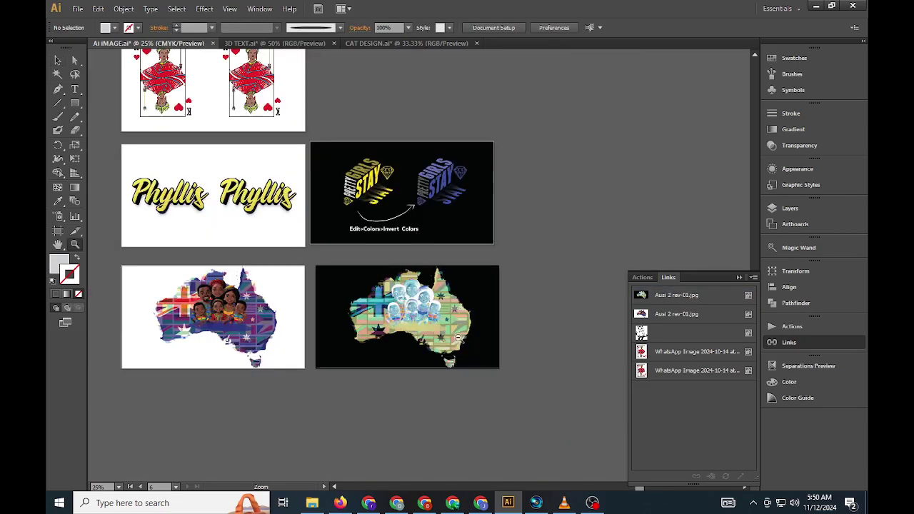
click(57, 60)
click(286, 202)
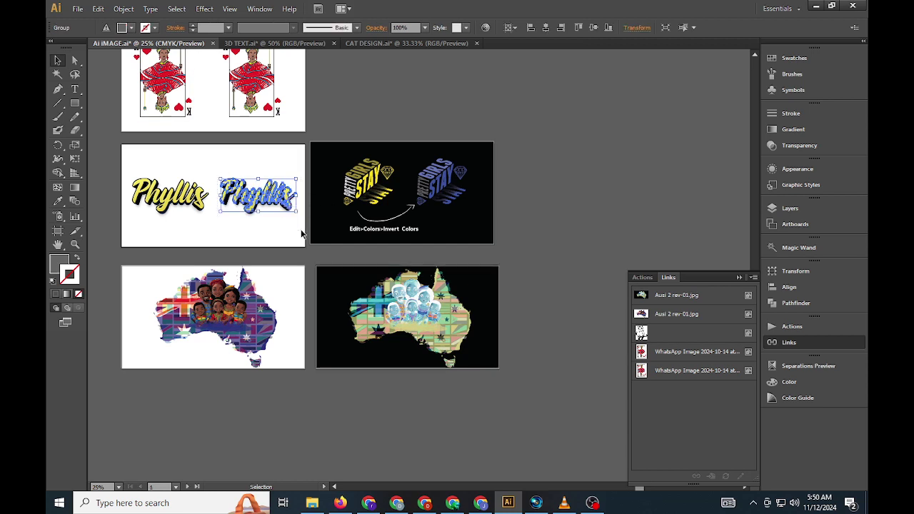
click(104, 10)
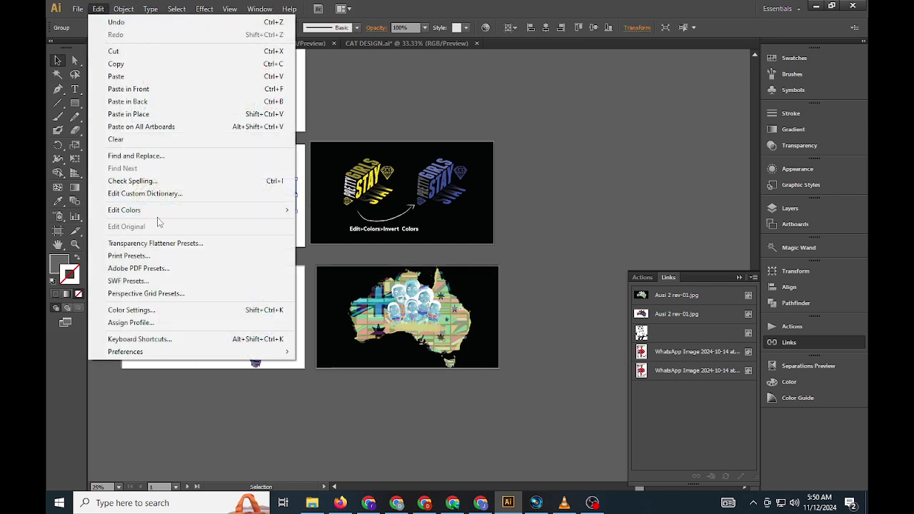
mouse_move(179, 210)
click(351, 327)
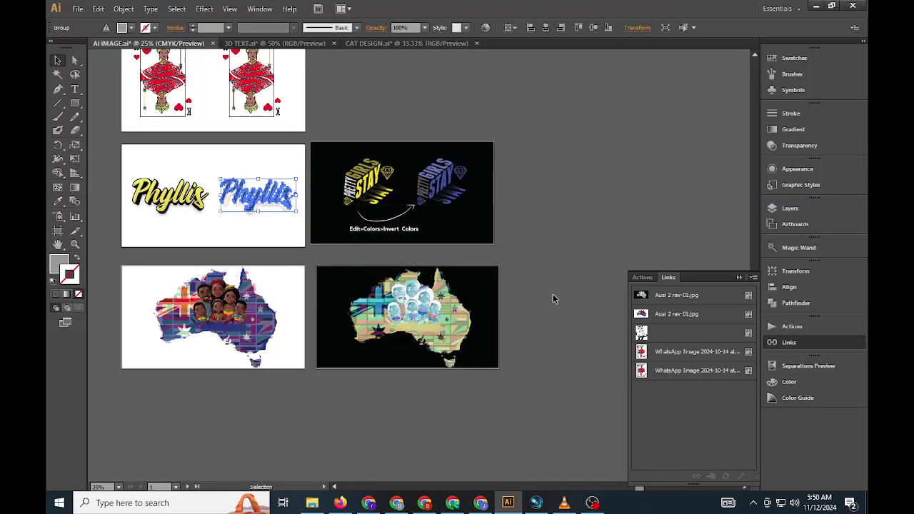
click(553, 298)
Draw a rectangle covering the script lettering artboard, sample the neighboring artboard's black as its fill, and send it to the back.
click(75, 103)
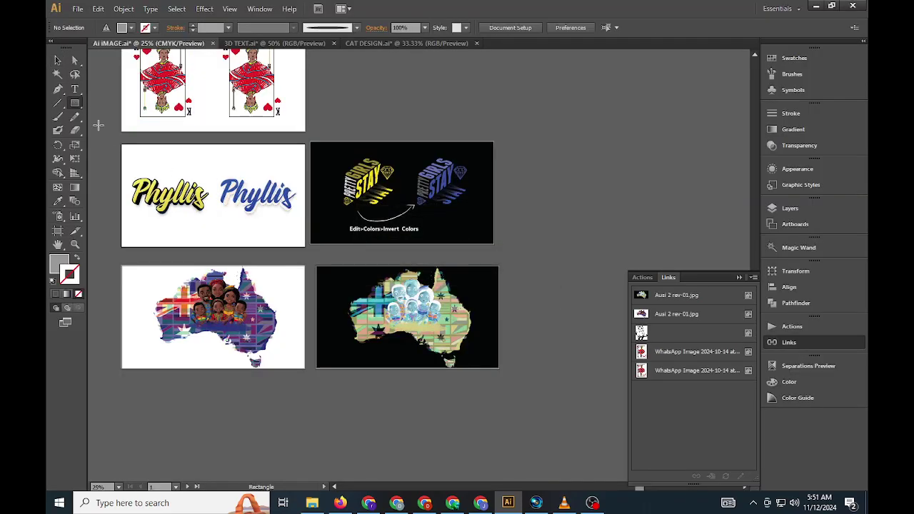
drag(122, 145, 305, 249)
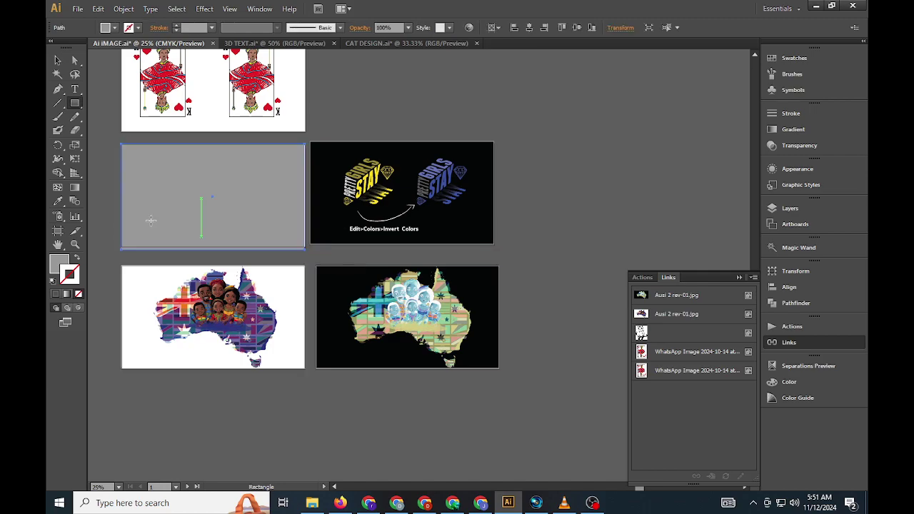
click(58, 201)
click(324, 164)
key(ctrl+shift+bracketleft)
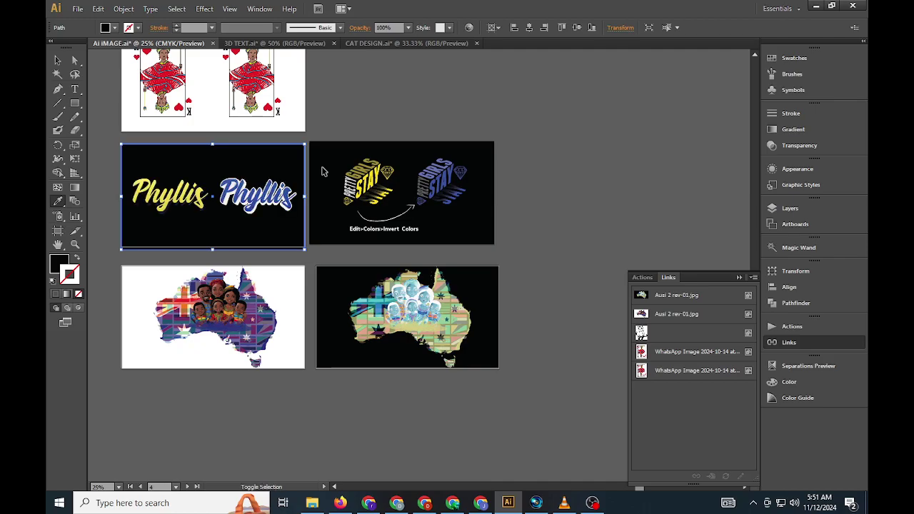
Invert the colors of the right King of Hearts card image on the second artboard and deselect it.
click(57, 60)
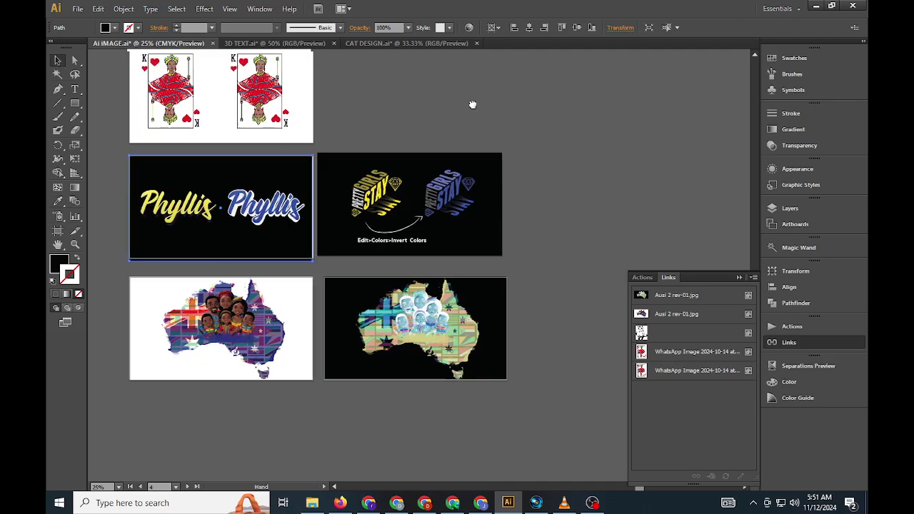
scroll(474, 102, up, 5)
click(325, 261)
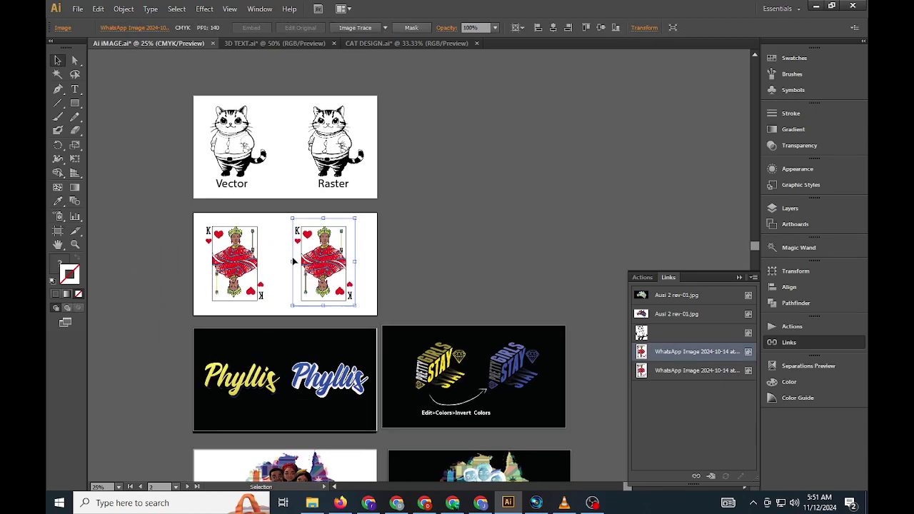
click(98, 8)
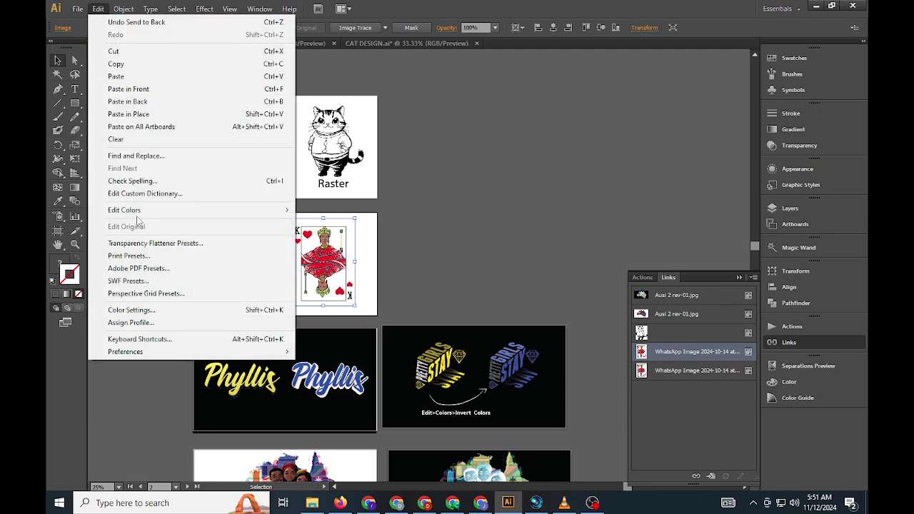
mouse_move(282, 210)
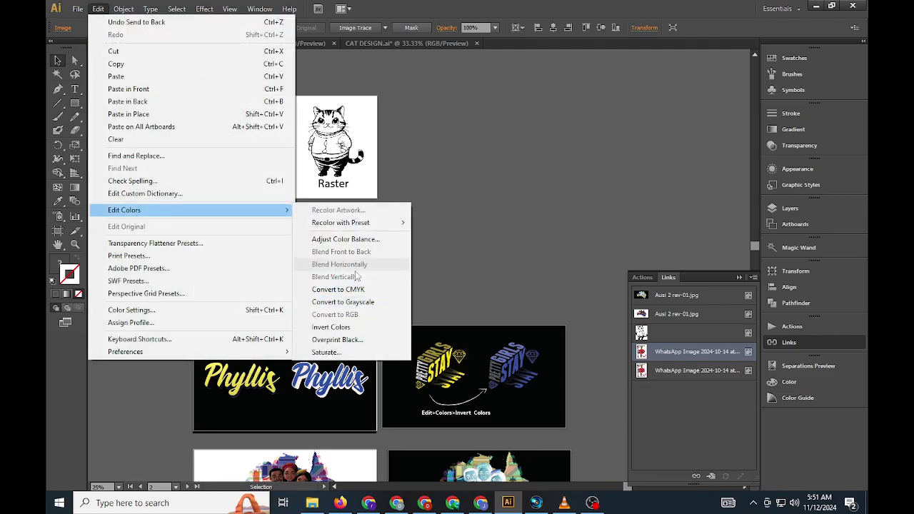
click(347, 329)
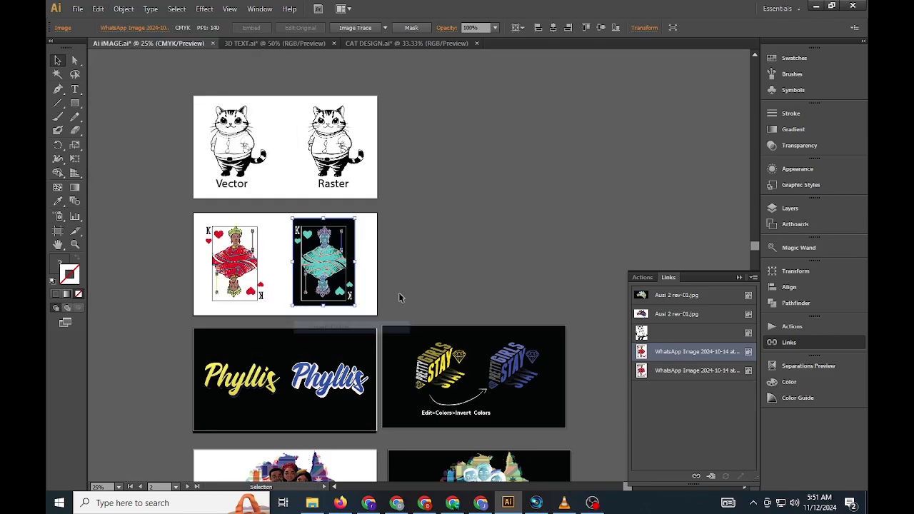
click(493, 226)
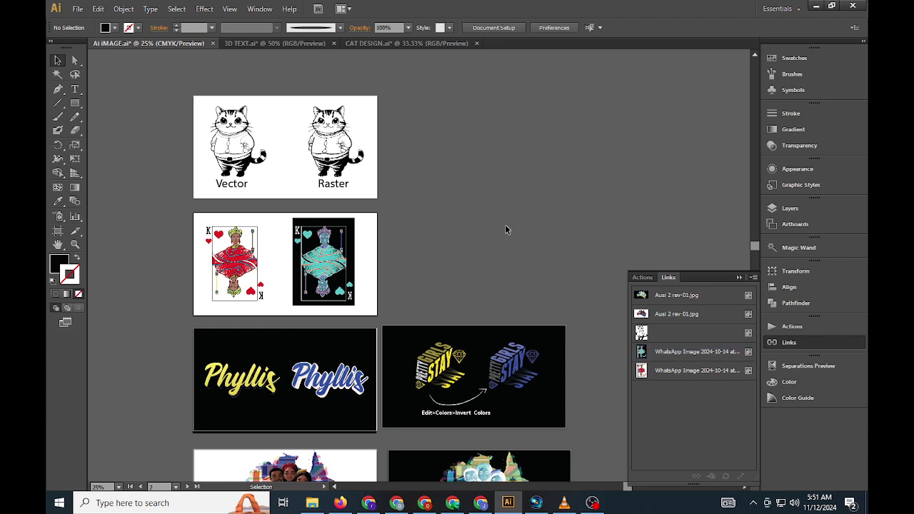
Look over the finished artboards, check the embedded image entries in the links list, and collapse the list.
key(space)
drag(518, 315, 503, 299)
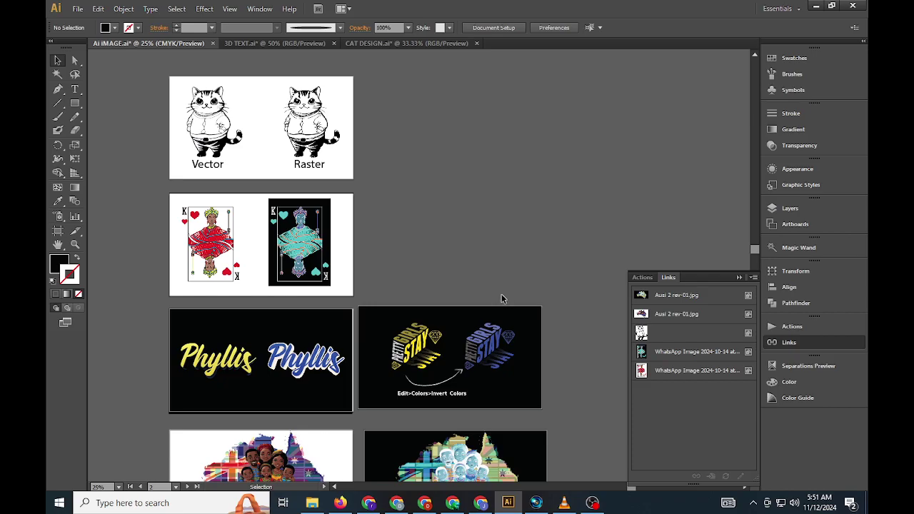
click(710, 301)
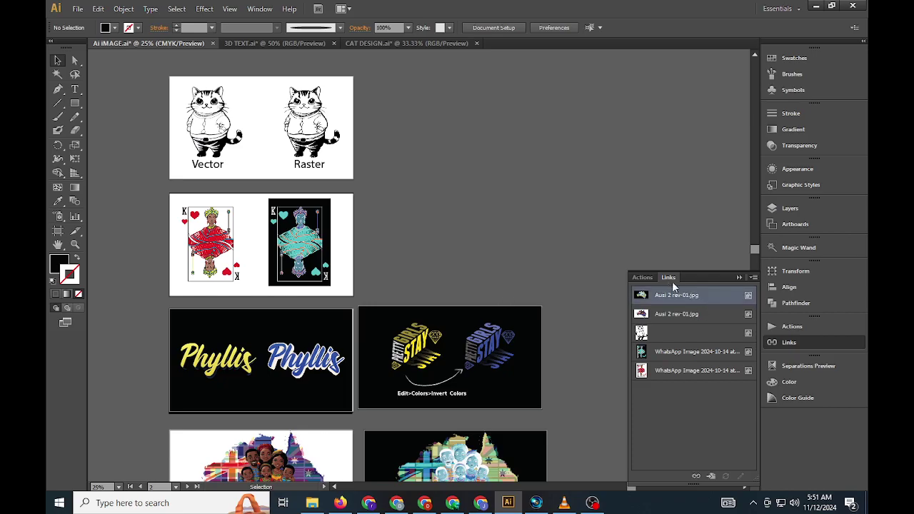
click(802, 340)
click(802, 341)
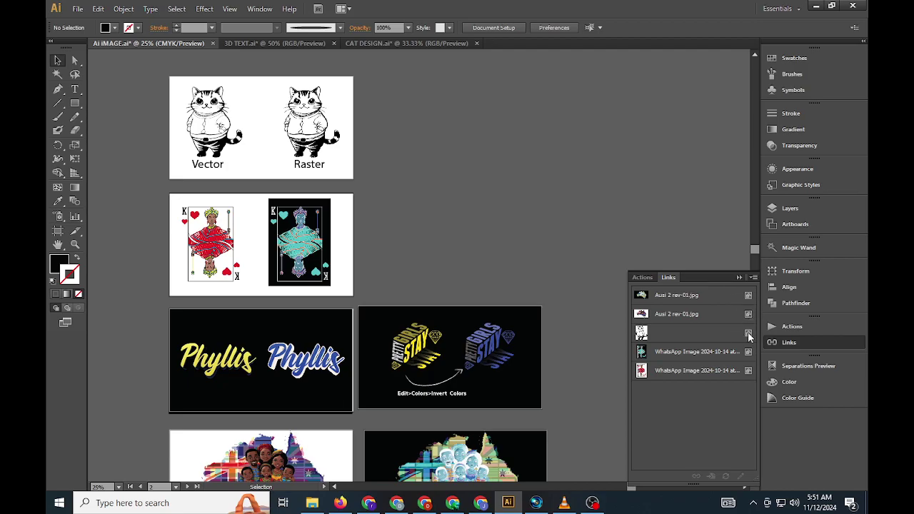
click(738, 277)
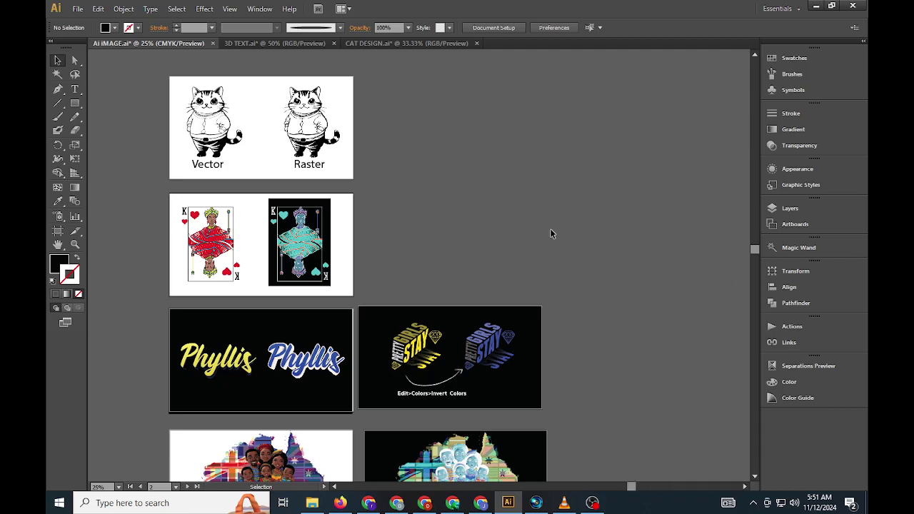
Convert the cat image labeled Raster into vector paths with the default Image Trace preset and expand the tracing.
click(307, 246)
key(z)
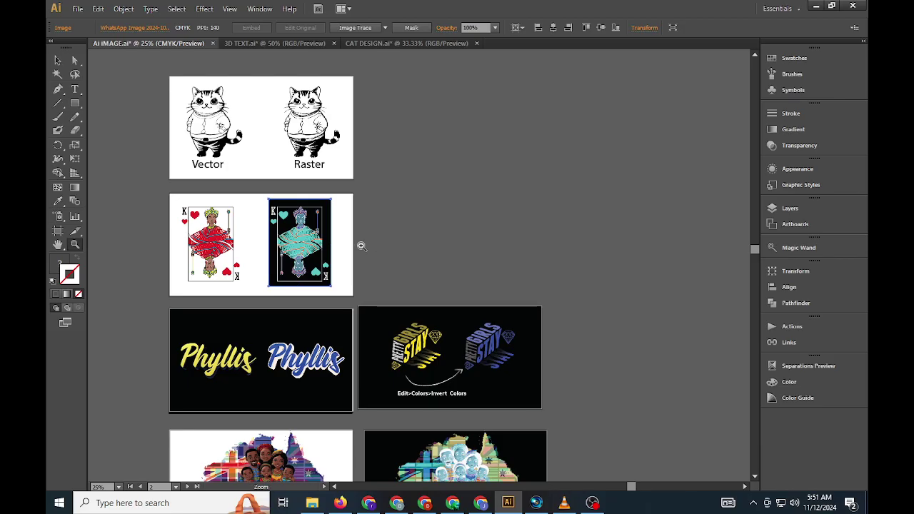
alt+click(361, 246)
drag(524, 404, 554, 304)
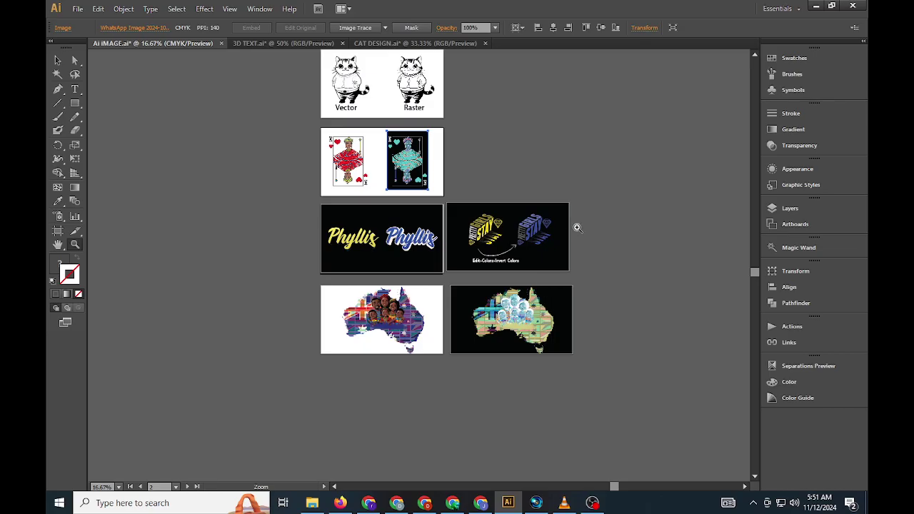
click(57, 60)
click(414, 86)
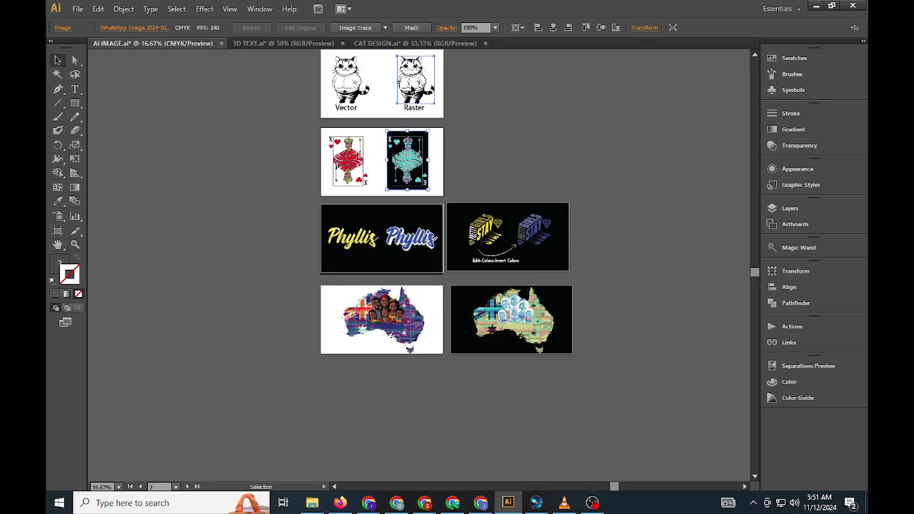
scroll(520, 139, up, 3)
key(z)
click(503, 220)
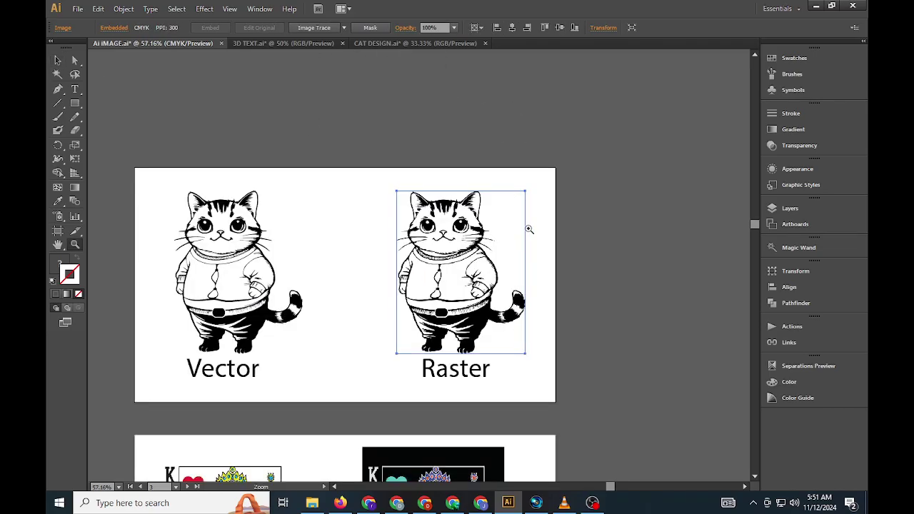
click(500, 235)
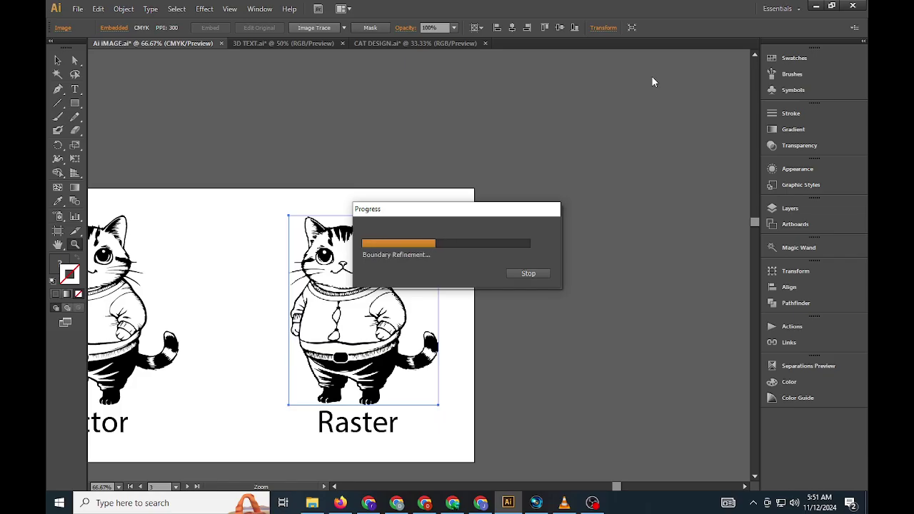
click(75, 61)
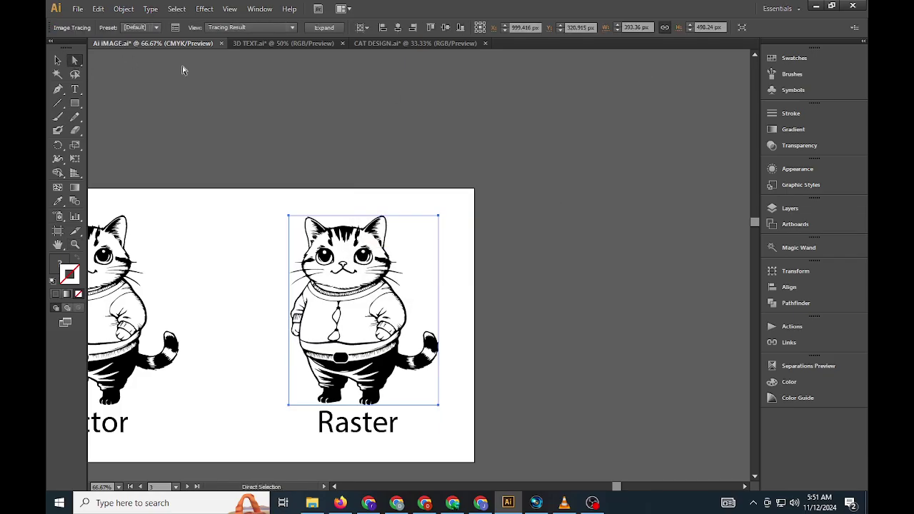
click(321, 27)
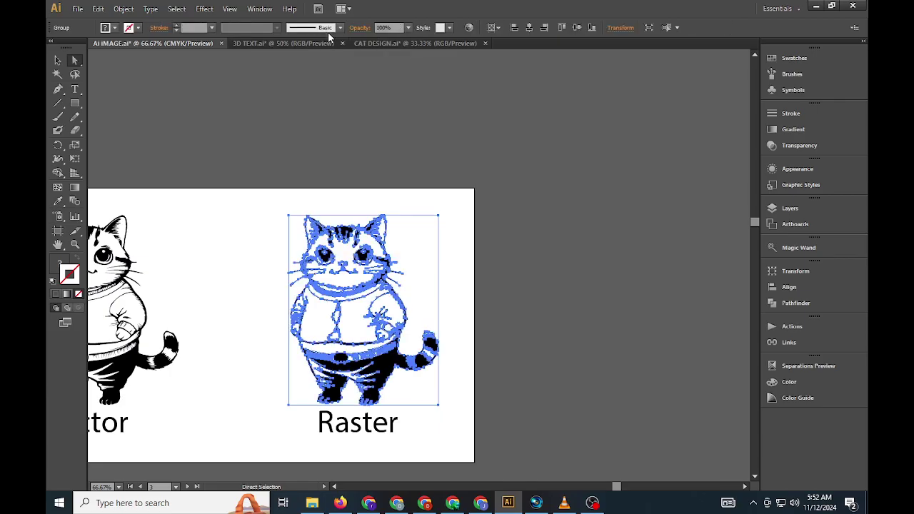
Select one white background shape of the traced cat, extend the selection to everything with the same fill color, and delete it.
click(507, 164)
click(433, 228)
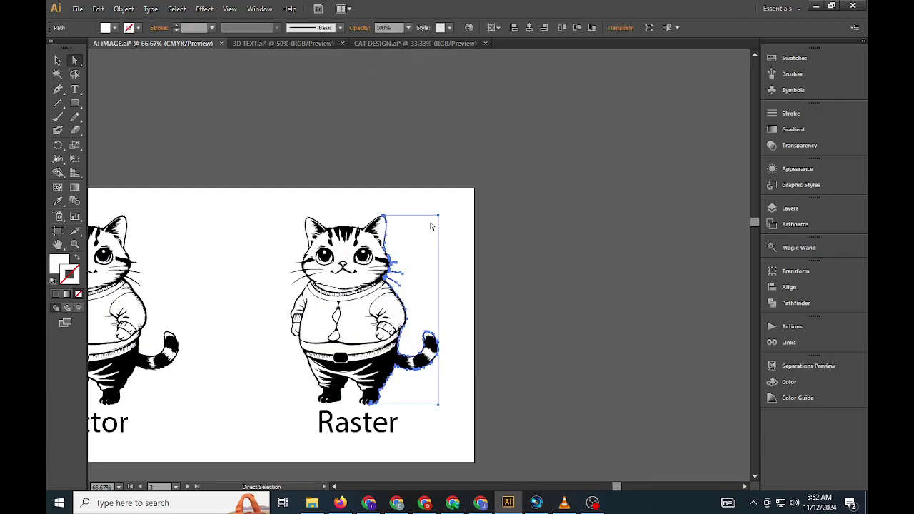
click(176, 9)
mouse_move(216, 120)
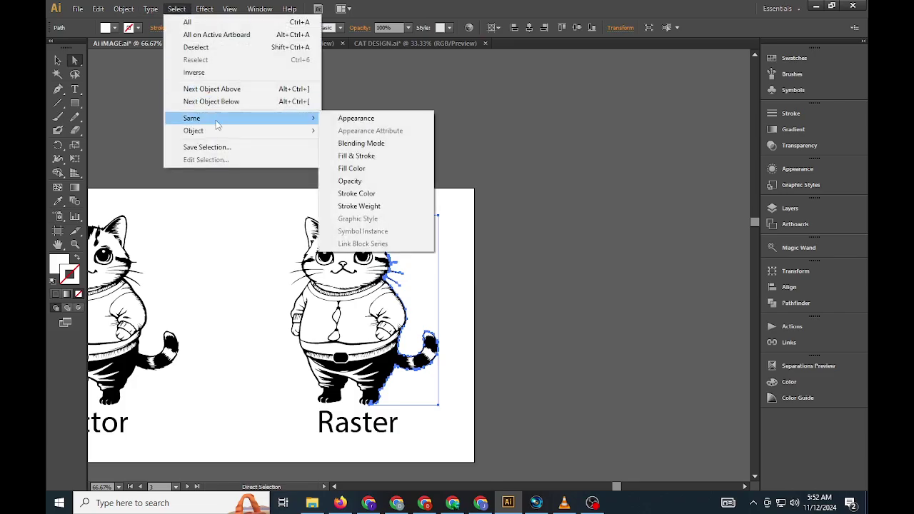
click(354, 169)
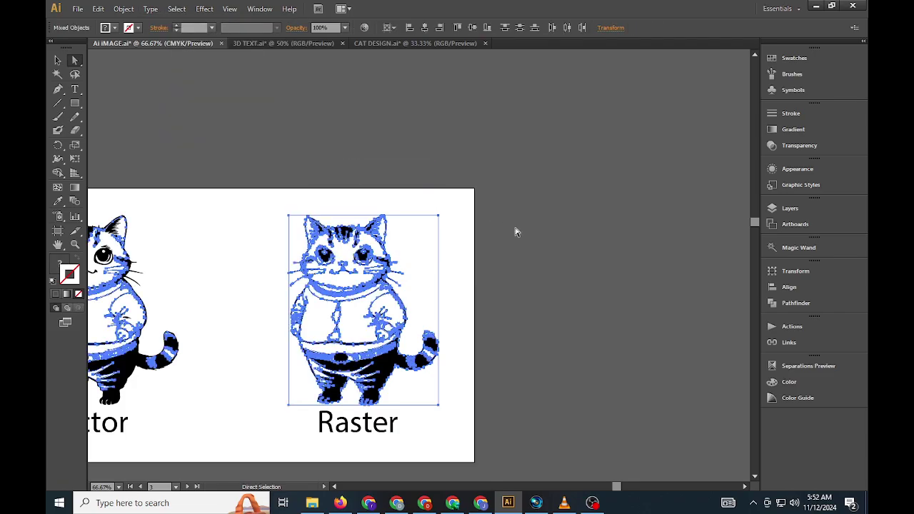
click(454, 202)
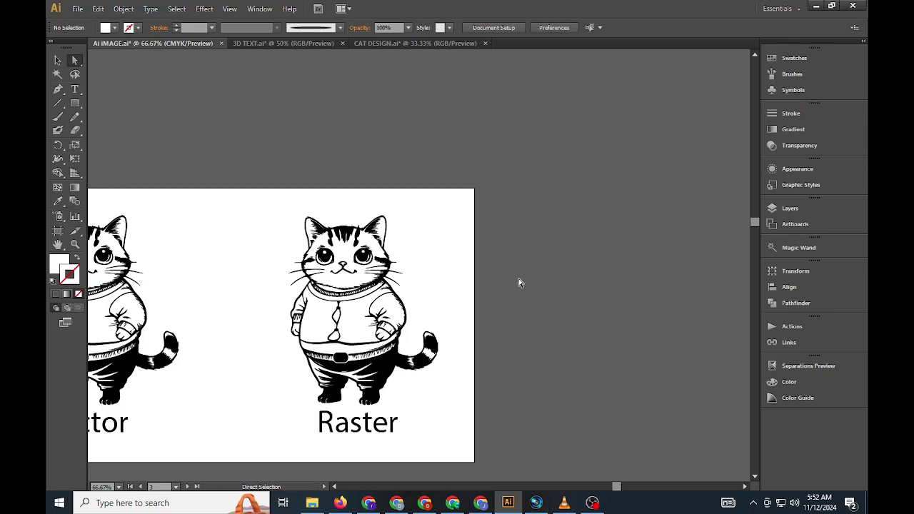
Trace the original King of Hearts card image on the second artboard with the 6 Colors preset.
key(z)
alt+click(440, 332)
alt+click(440, 333)
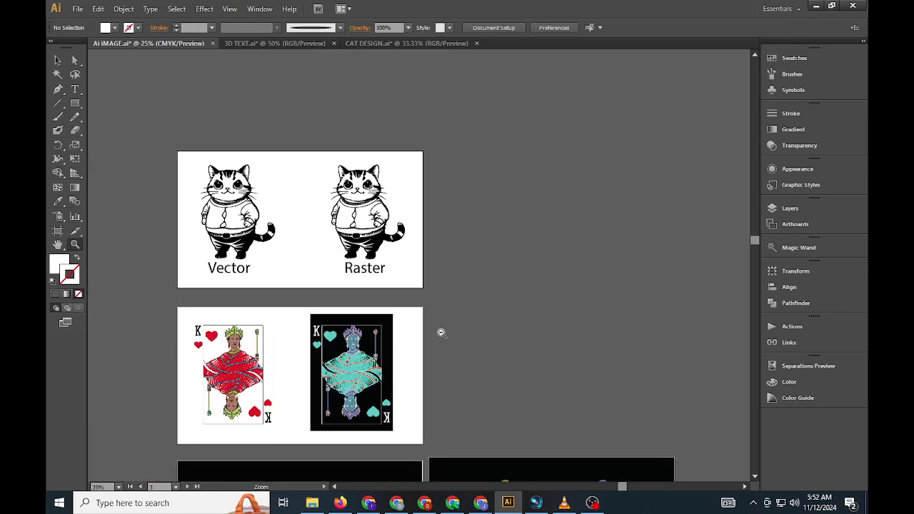
alt+click(441, 333)
click(58, 60)
click(276, 290)
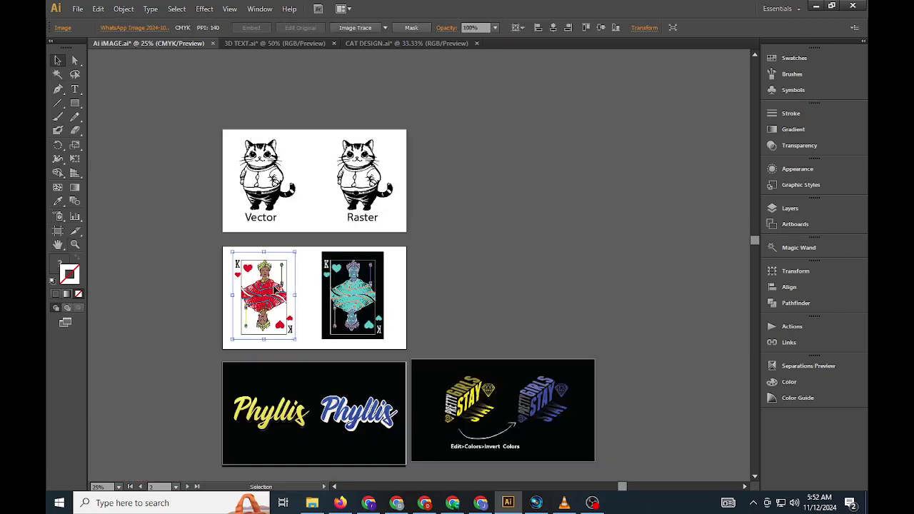
click(385, 27)
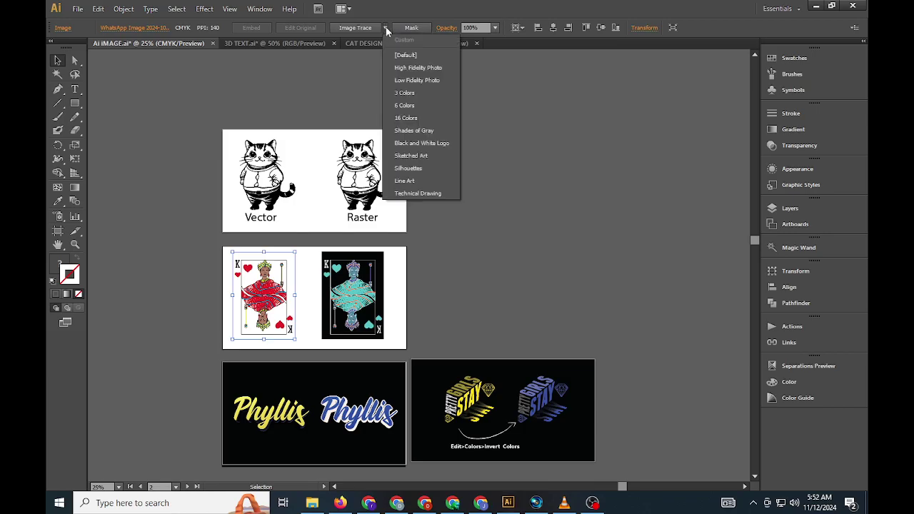
click(399, 105)
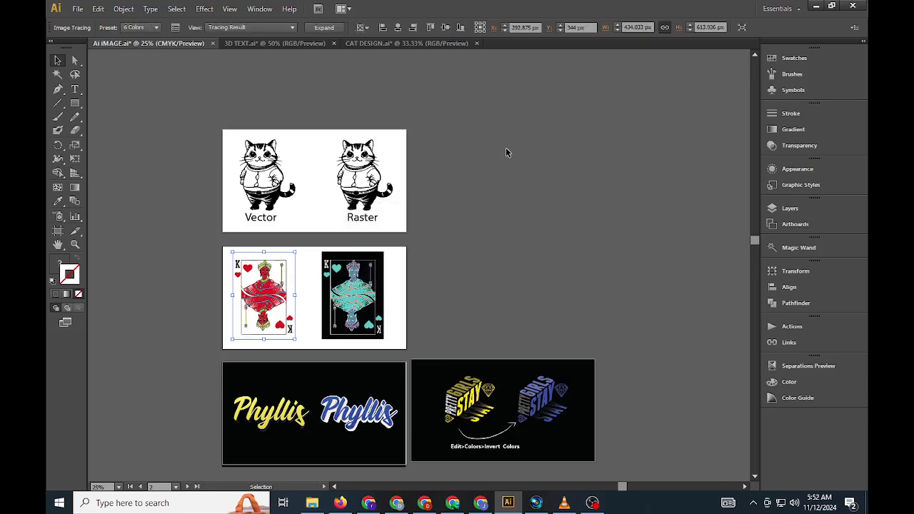
Expand the traced King of Hearts card into editable paths and clear the selection.
click(74, 244)
drag(180, 237, 394, 329)
click(75, 60)
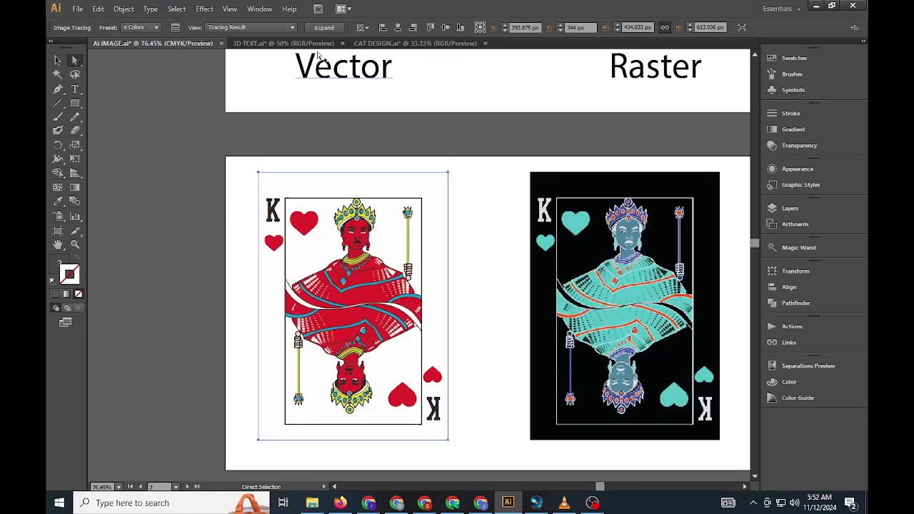
click(324, 27)
click(163, 180)
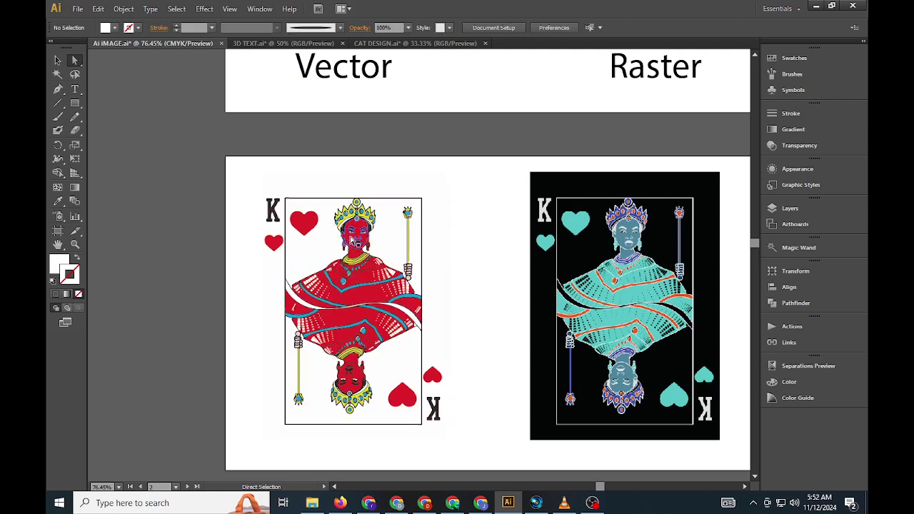
Select the red face shapes of the expanded card and move the upside-down one off the artboard.
click(353, 236)
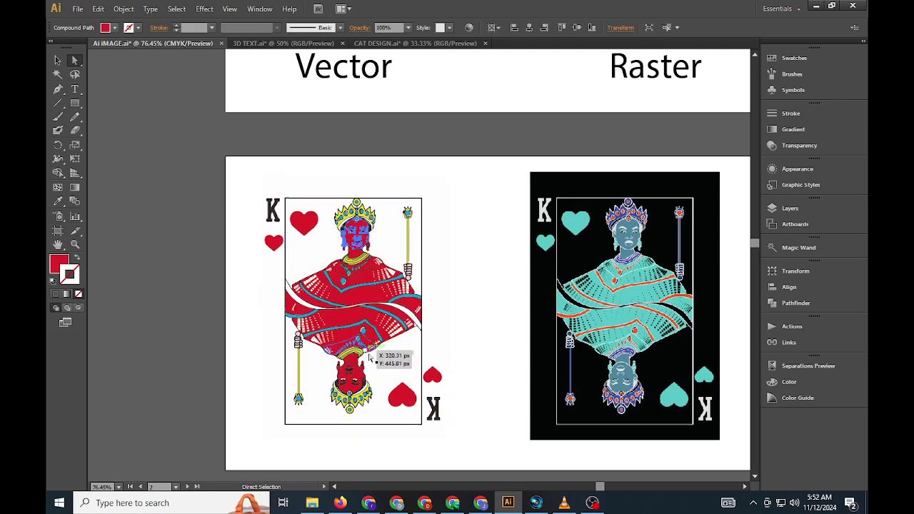
click(355, 377)
drag(355, 377, 203, 354)
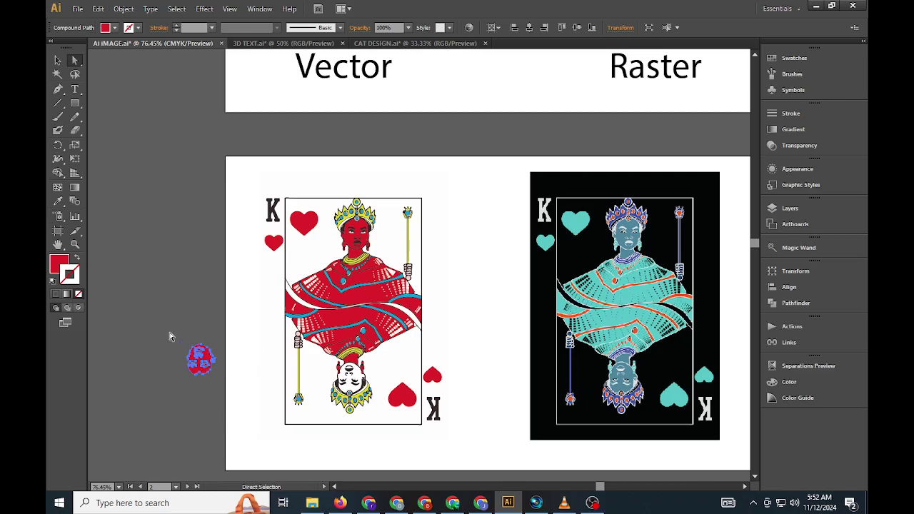
Undo the face move and the card's expansion, stop the retracing, and deselect the card.
key(ctrl+z)
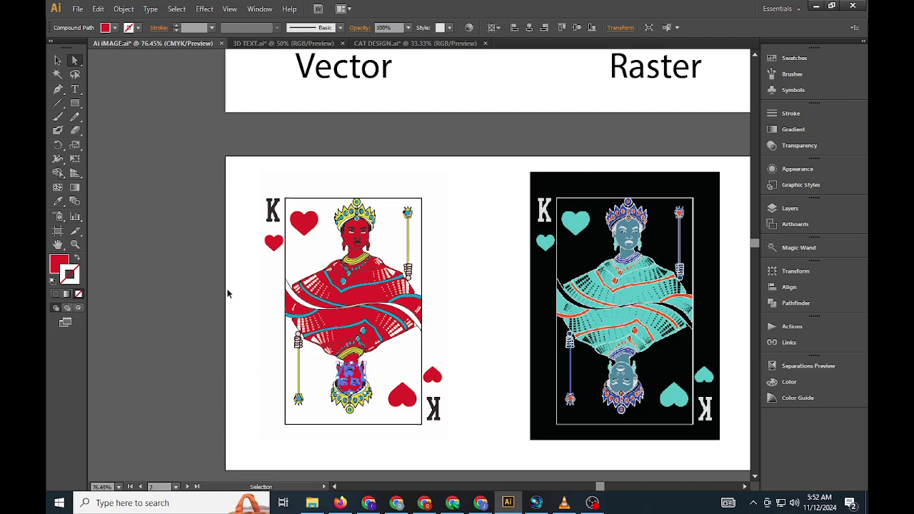
key(ctrl+z)
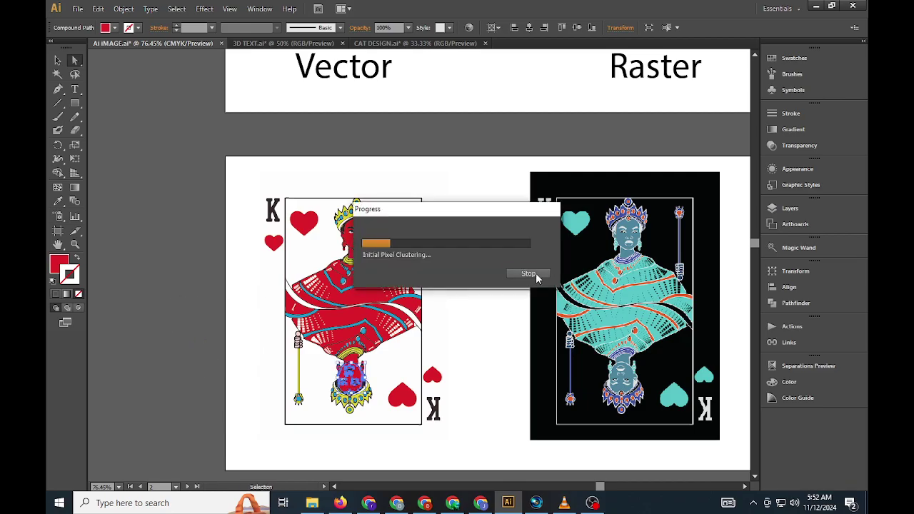
click(529, 274)
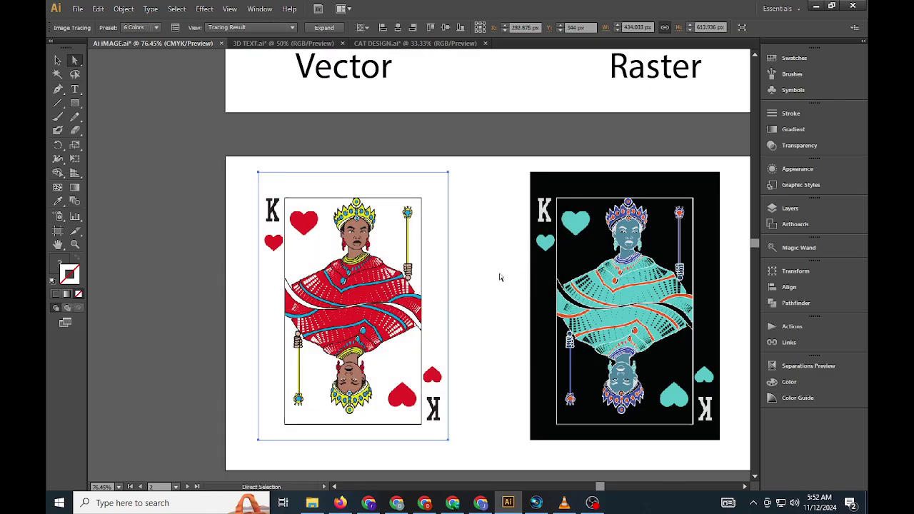
click(500, 277)
Trace the left lobe and side of the large upper heart on the inverted card with the Pen tool, using the red fill.
key(z)
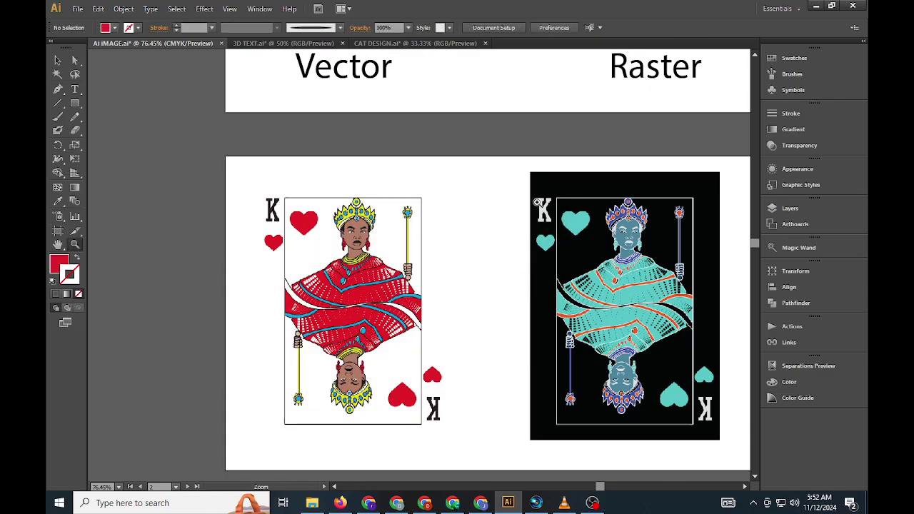
drag(537, 202, 616, 249)
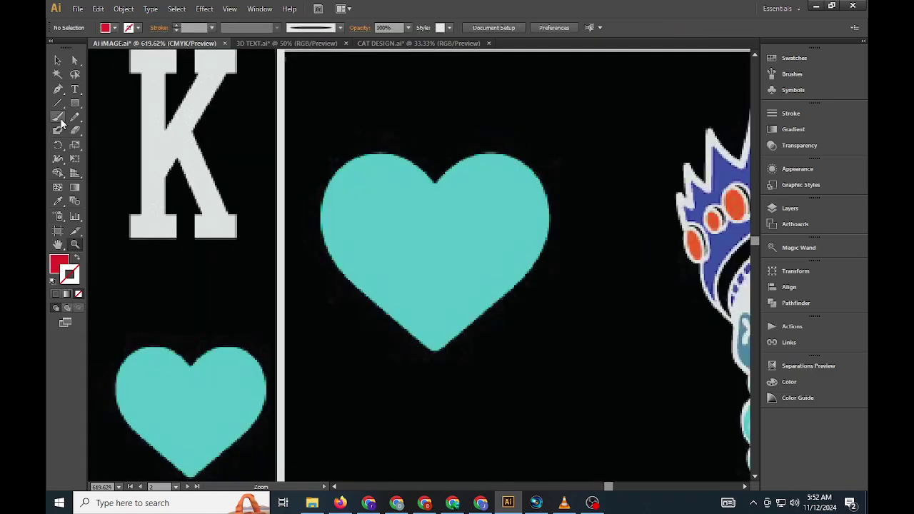
click(58, 88)
click(436, 188)
drag(347, 162, 297, 196)
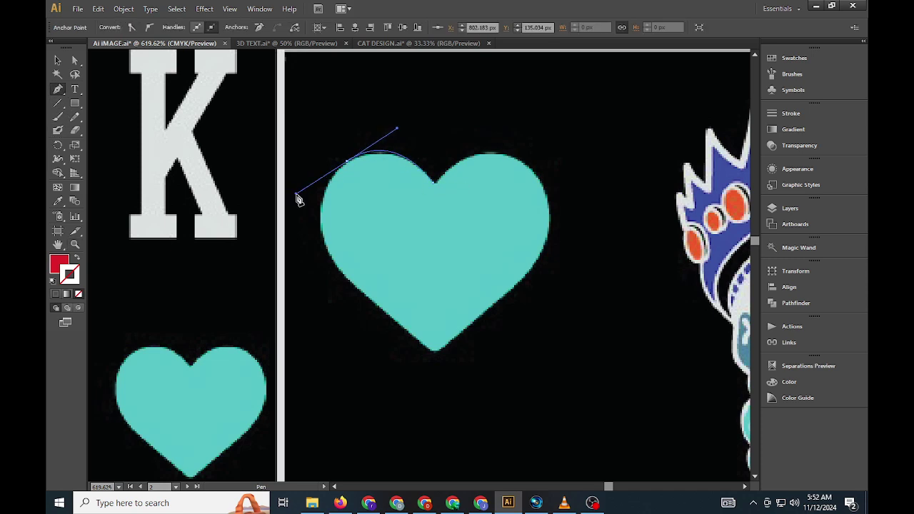
click(348, 161)
drag(365, 293, 453, 364)
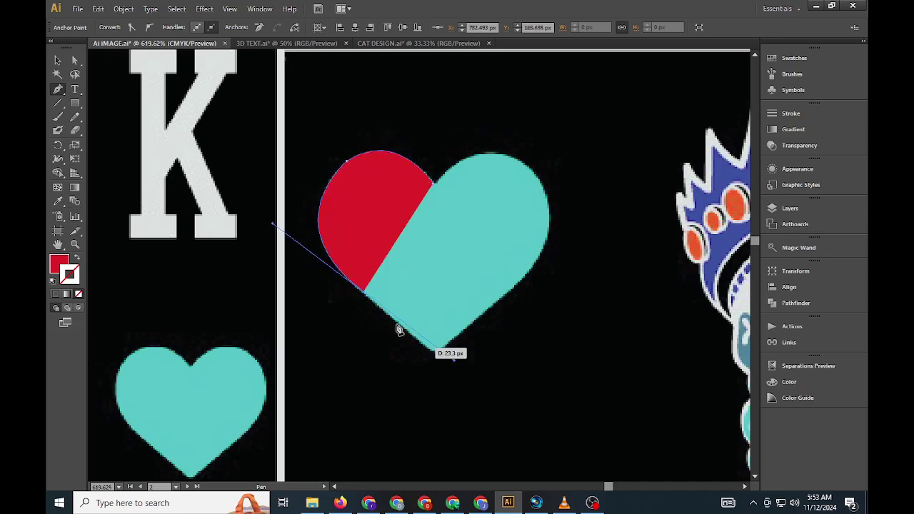
click(363, 295)
Continue the heart path around its lower tip and right lobe and close it at the starting notch.
click(436, 352)
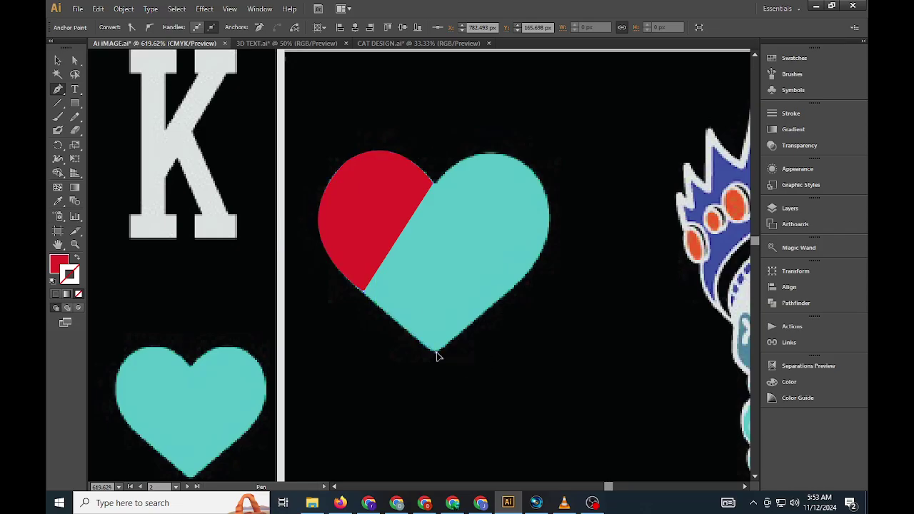
click(520, 282)
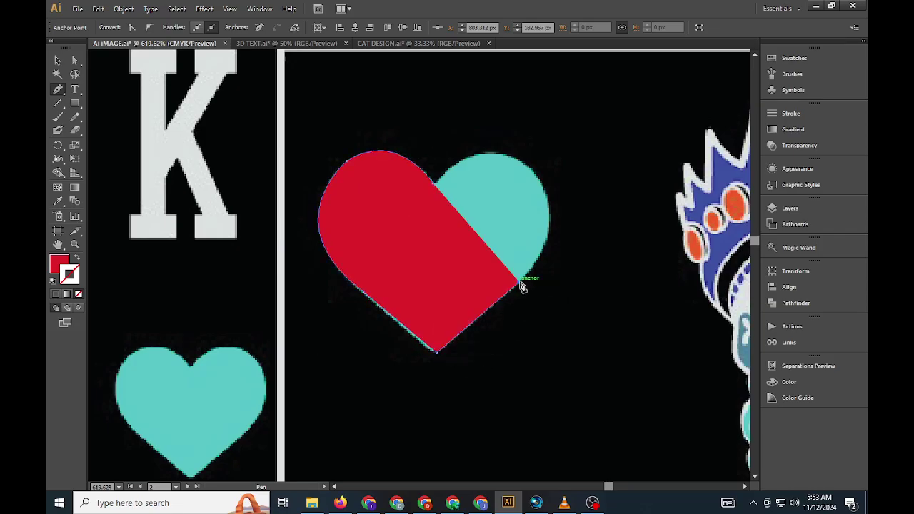
drag(503, 160, 410, 142)
click(502, 156)
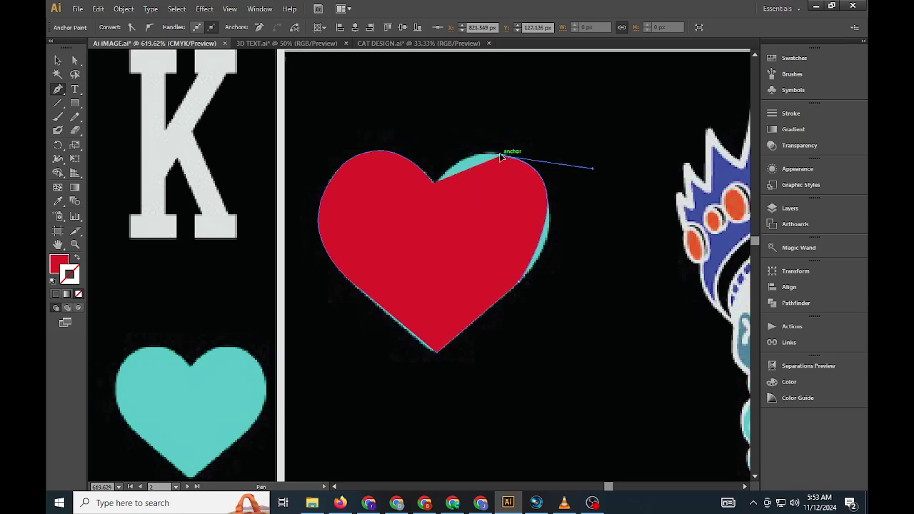
drag(434, 183, 409, 221)
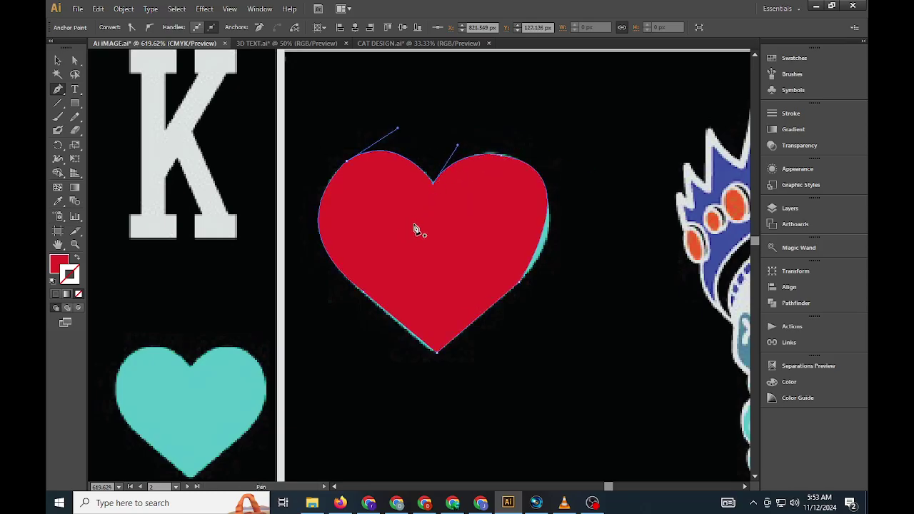
Adjust the curve handle on the red heart's right side so the path follows the underlying heart's edge.
click(75, 61)
click(520, 285)
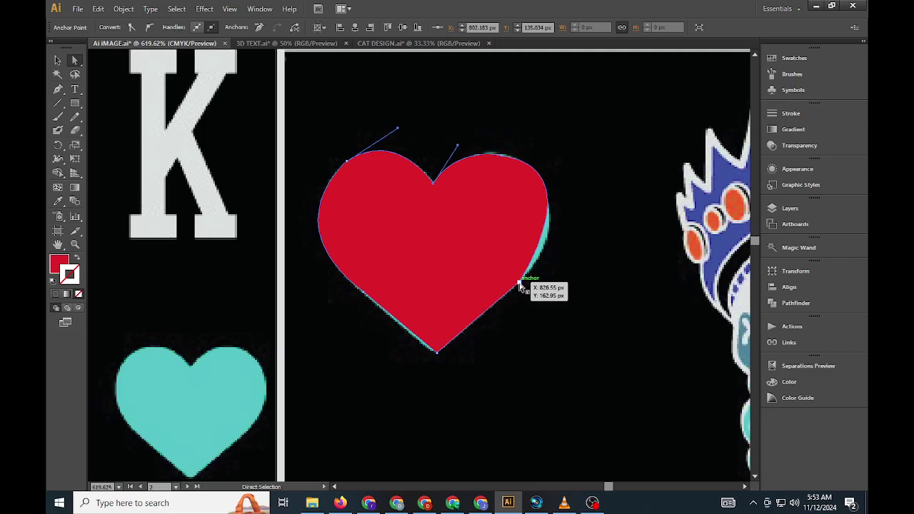
drag(594, 169, 603, 198)
click(604, 276)
Rasterize the vectorized cat above the Raster label in CMYK at High (300 ppi) with a transparent background.
key(z)
alt+click(437, 270)
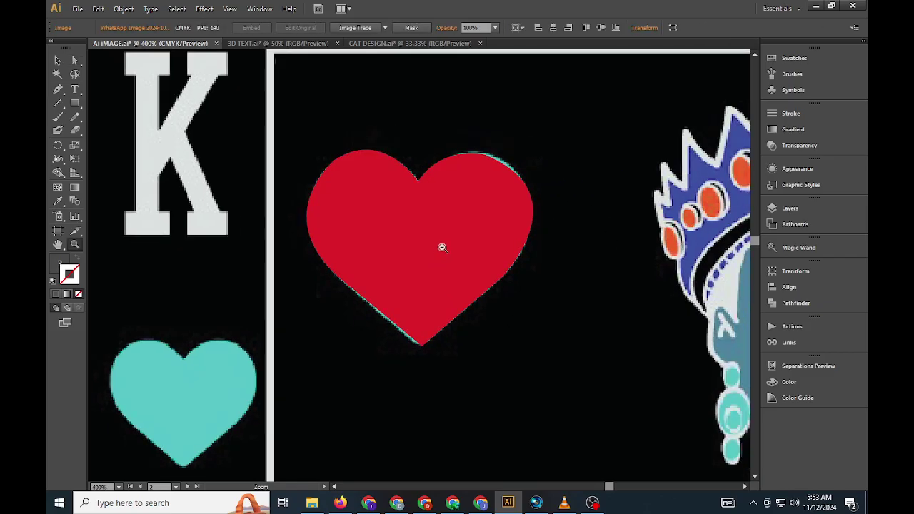
alt+click(443, 250)
alt+click(442, 249)
alt+click(444, 249)
alt+click(445, 248)
click(58, 60)
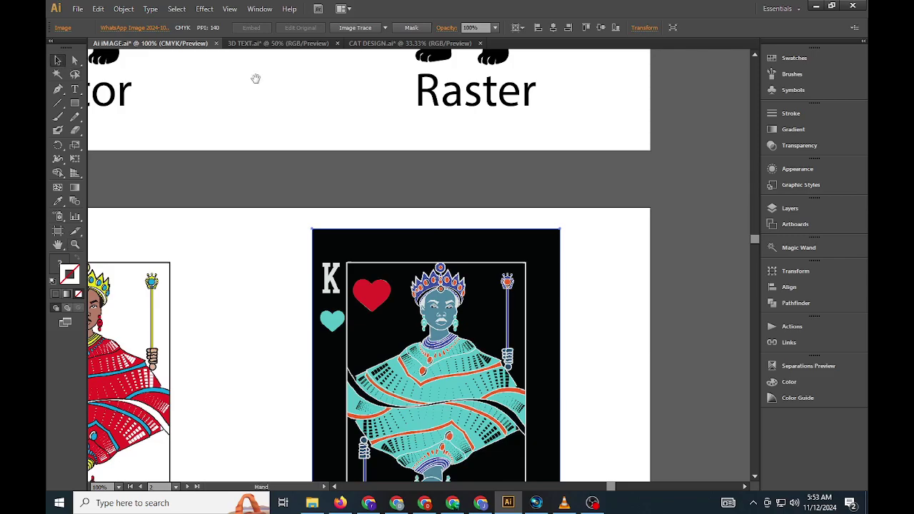
drag(255, 78, 325, 394)
click(516, 175)
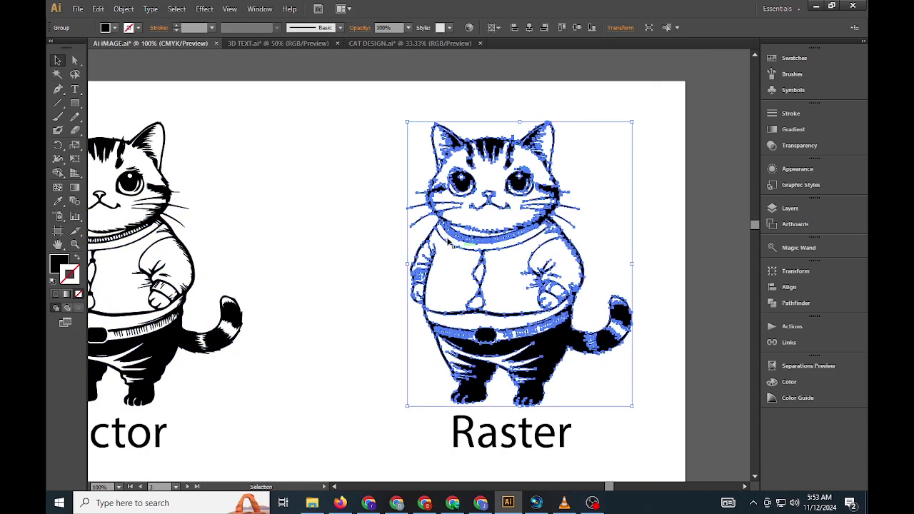
click(123, 9)
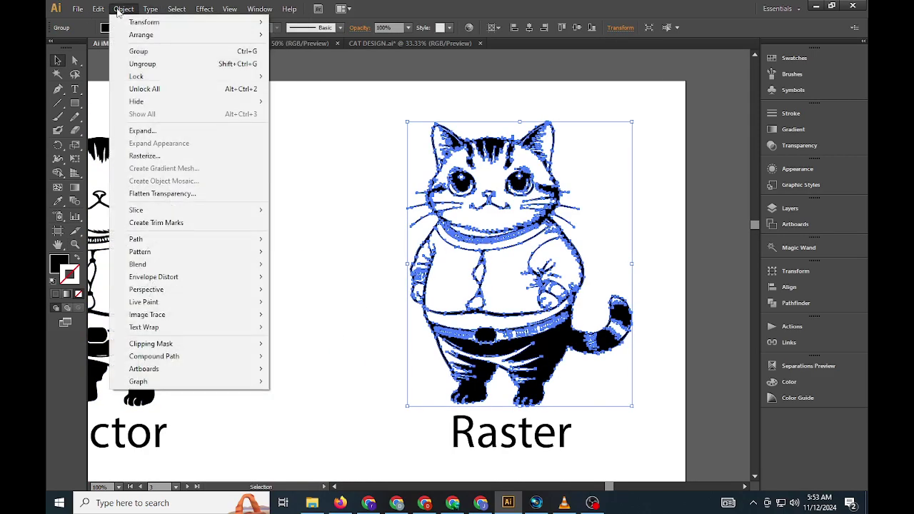
click(144, 155)
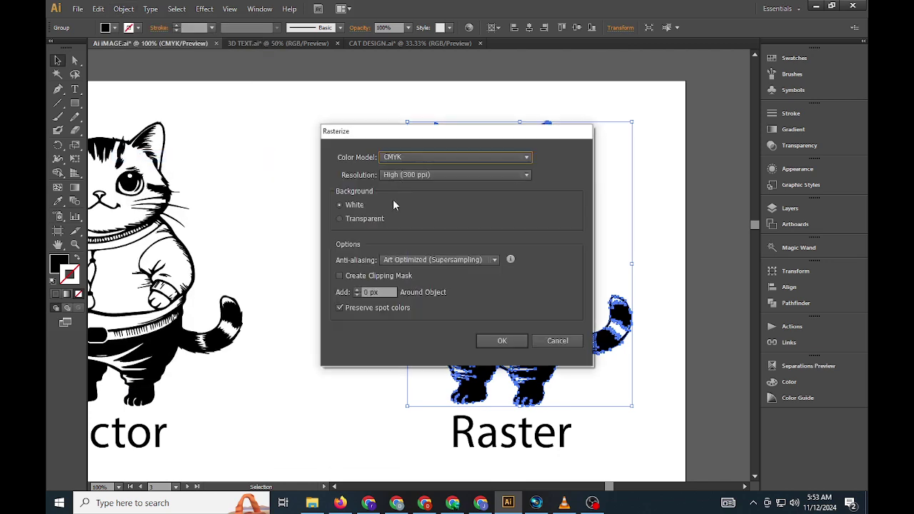
click(503, 341)
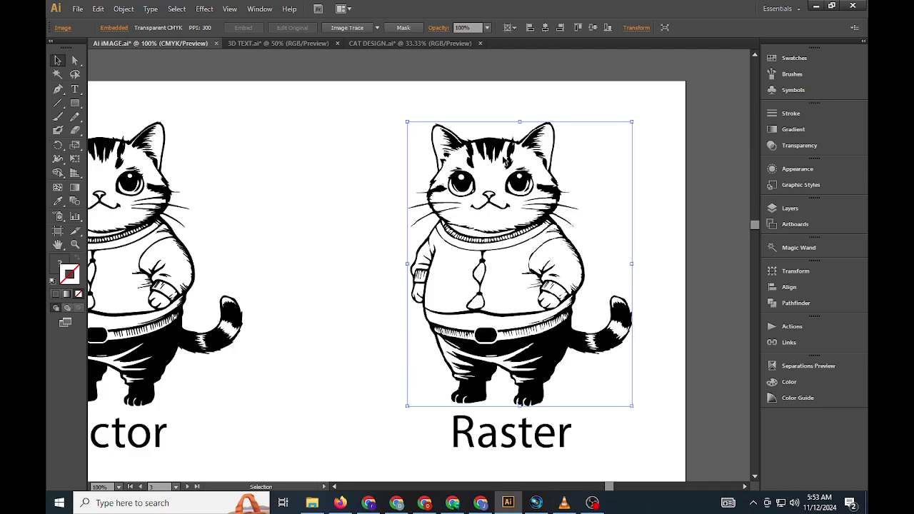
Move the rasterized cat over the artboard's upper edge to check its transparency, undo the move, and deselect it.
drag(504, 160, 525, 79)
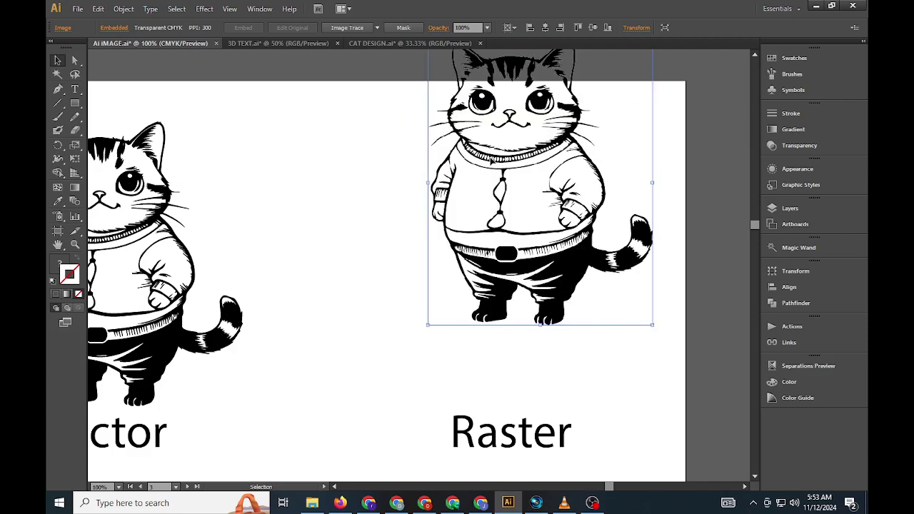
key(ctrl+z)
click(379, 238)
key(z)
alt+click(375, 238)
alt+click(403, 253)
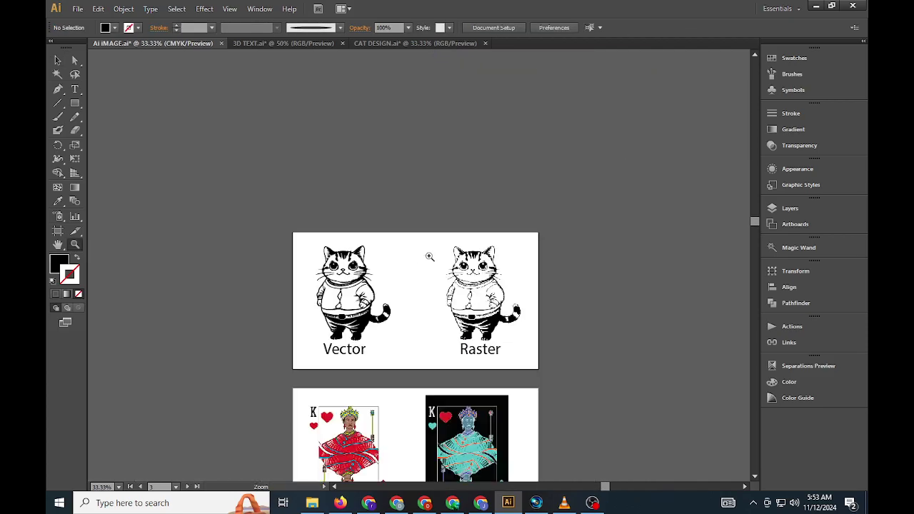